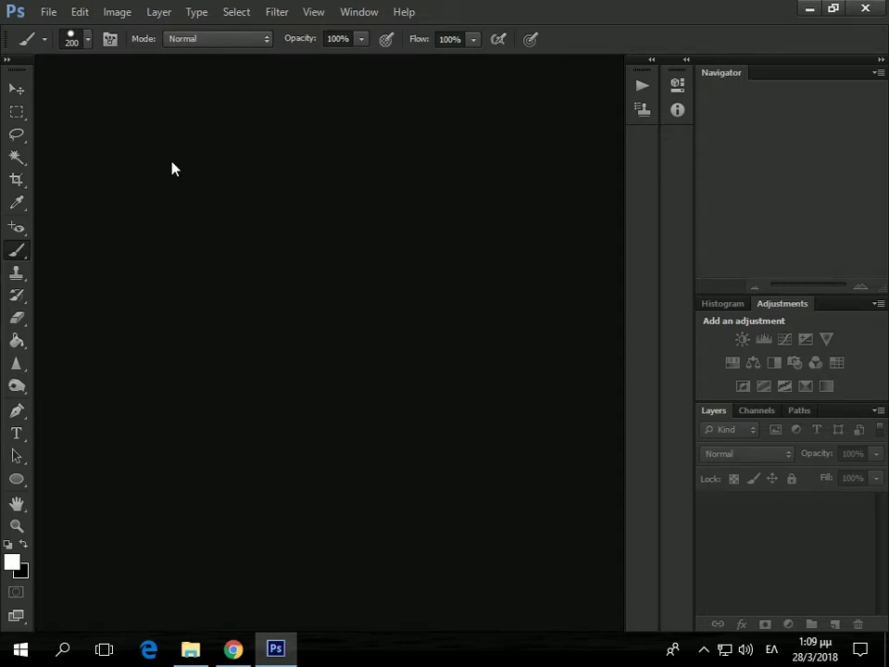
# - Bring up the File > Open dialog and look over its thumbnail view size options
pyautogui.click(41, 12)
pyautogui.click(54, 48)
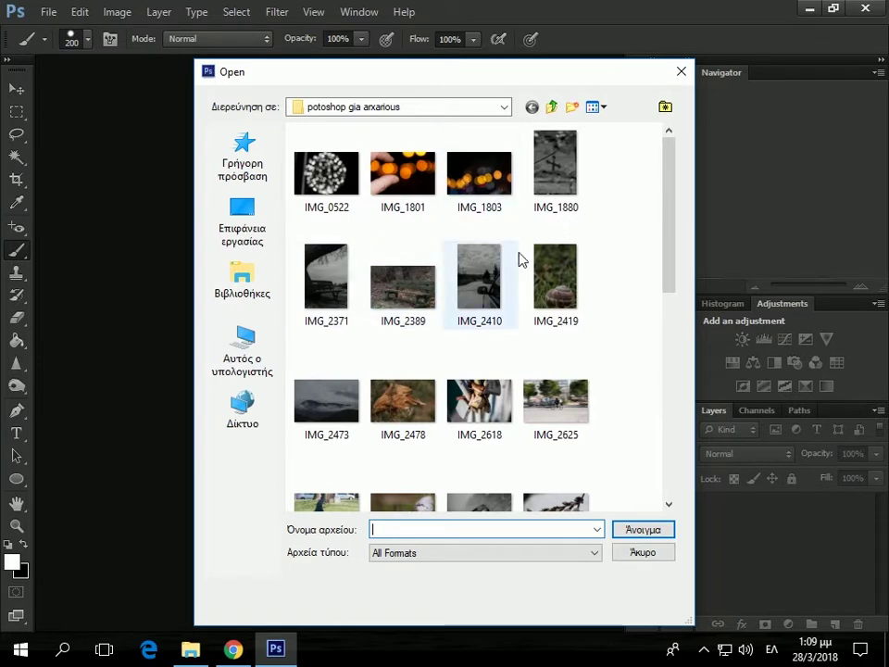
pyautogui.click(594, 107)
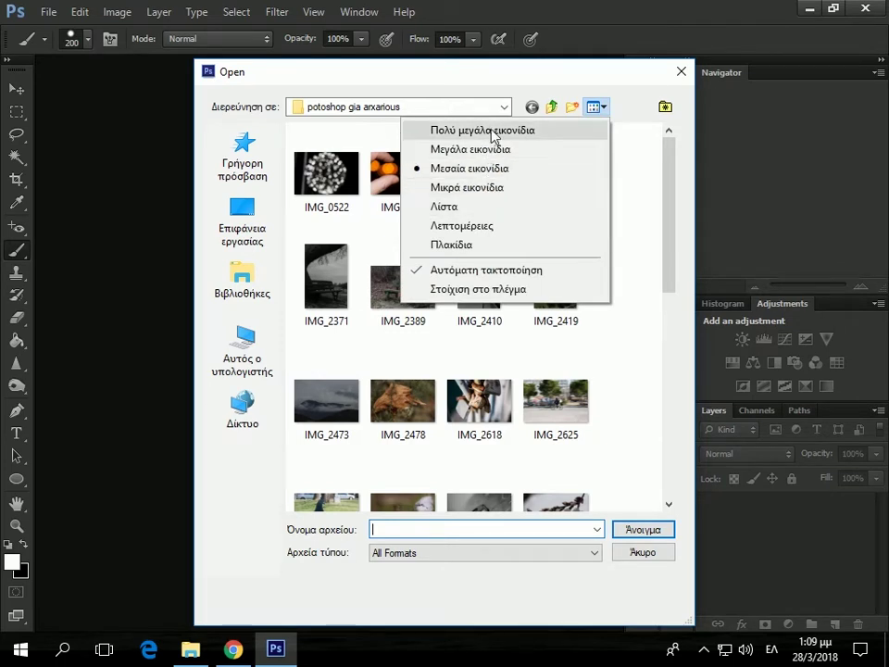
pyautogui.click(594, 108)
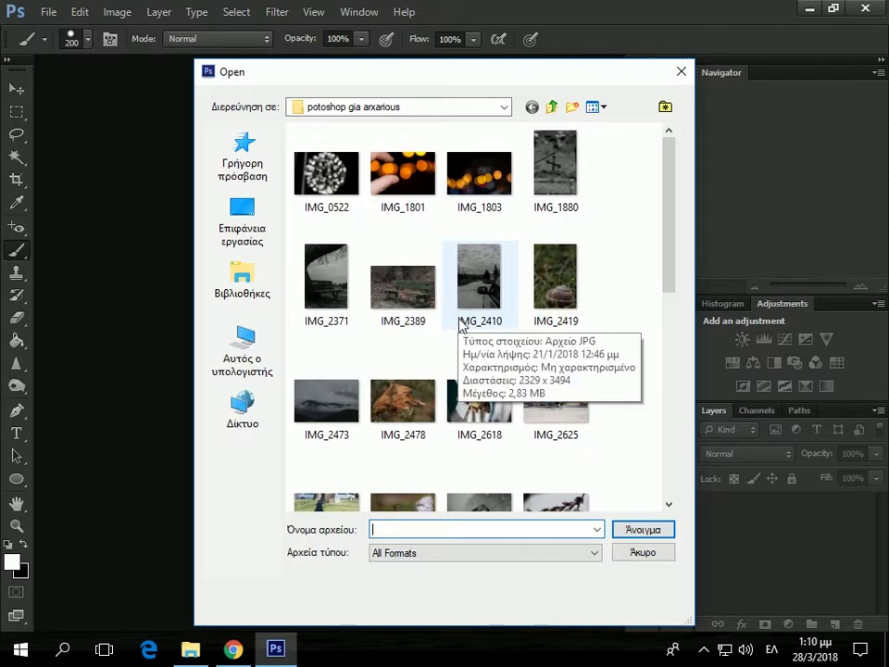
pyautogui.moveTo(479, 282)
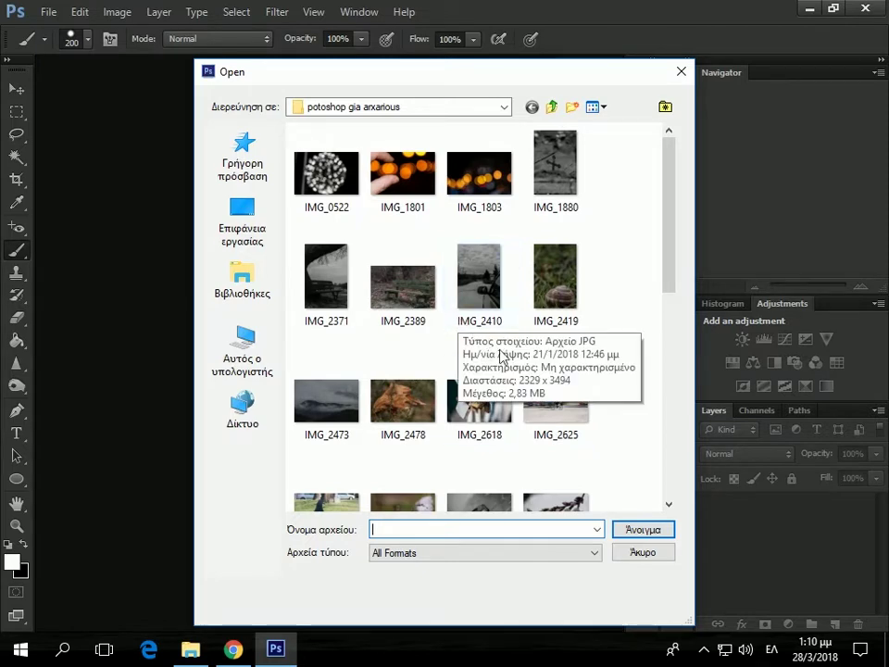
# - Scroll through the folder's photos and open IMG_0522.jpg as a document
pyautogui.keyDown('ctrl'); pyautogui.scroll(2, 491, 362); pyautogui.keyUp('ctrl')
pyautogui.keyDown('ctrl'); pyautogui.scroll(1, 491, 368); pyautogui.keyUp('ctrl')
pyautogui.keyDown('ctrl'); pyautogui.scroll(1, 491, 369); pyautogui.keyUp('ctrl')
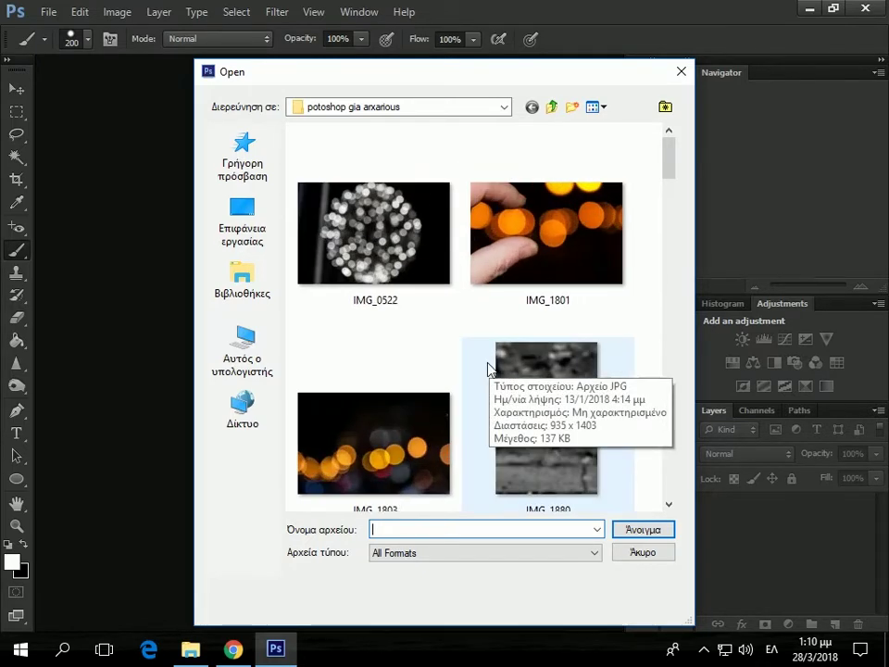
pyautogui.keyDown('ctrl'); pyautogui.scroll(1, 491, 368); pyautogui.keyUp('ctrl')
pyautogui.keyDown('ctrl'); pyautogui.scroll(-1, 491, 354); pyautogui.keyUp('ctrl')
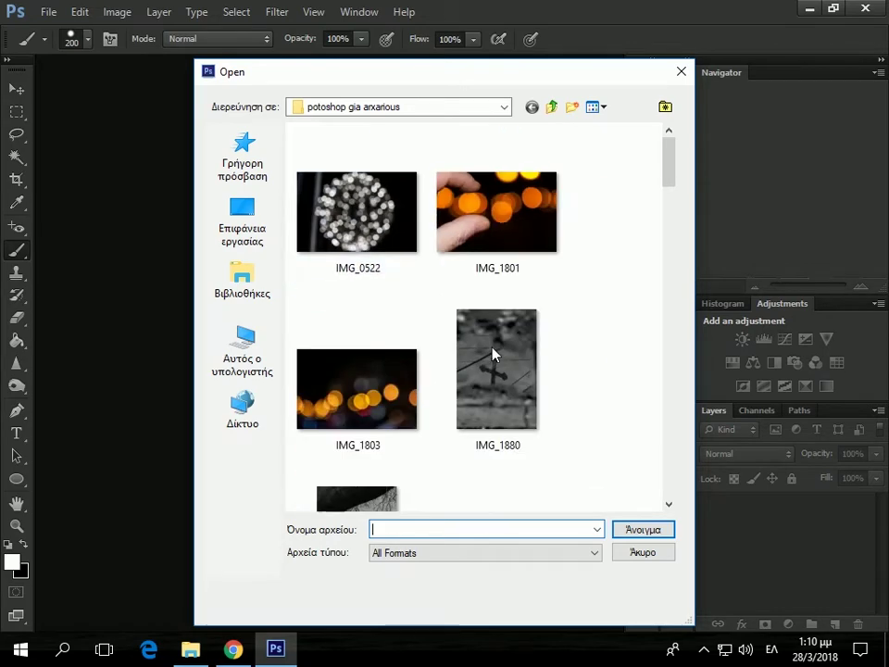
pyautogui.keyDown('ctrl'); pyautogui.scroll(-1, 491, 353); pyautogui.keyUp('ctrl')
pyautogui.keyDown('ctrl'); pyautogui.scroll(-1, 493, 353); pyautogui.keyUp('ctrl')
pyautogui.keyDown('ctrl'); pyautogui.scroll(-1, 494, 352); pyautogui.keyUp('ctrl')
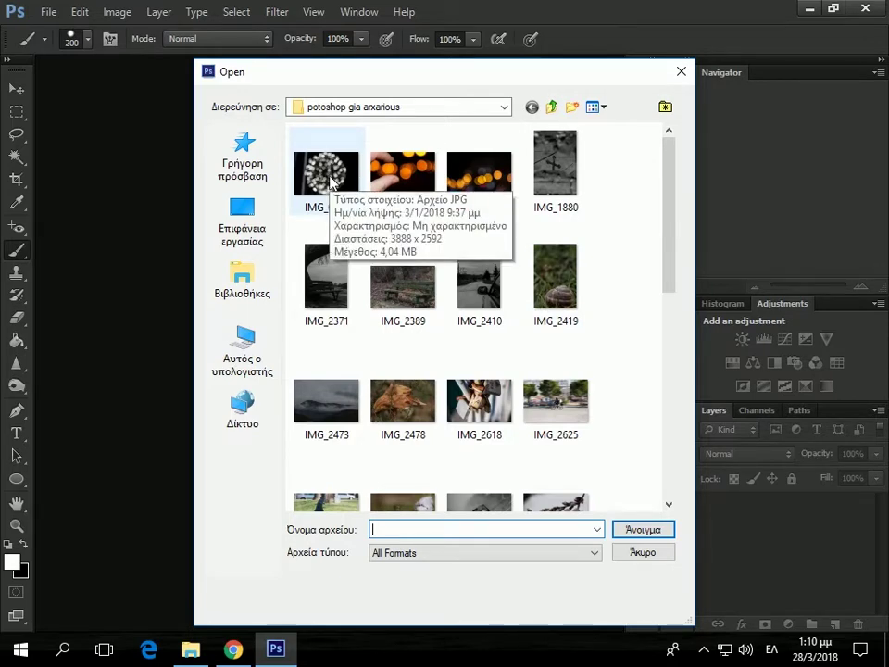
pyautogui.doubleClick(331, 182)
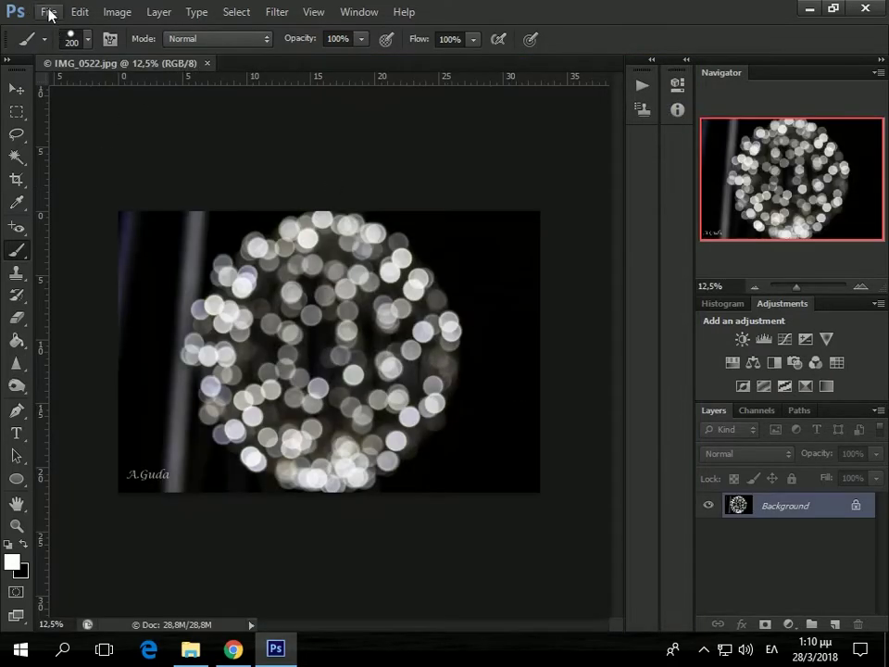
# - Open IMG_1801, IMG_2720, IMG_3372 and IMG_2478 together from the Open dialog
pyautogui.click(48, 11)
pyautogui.click(65, 47)
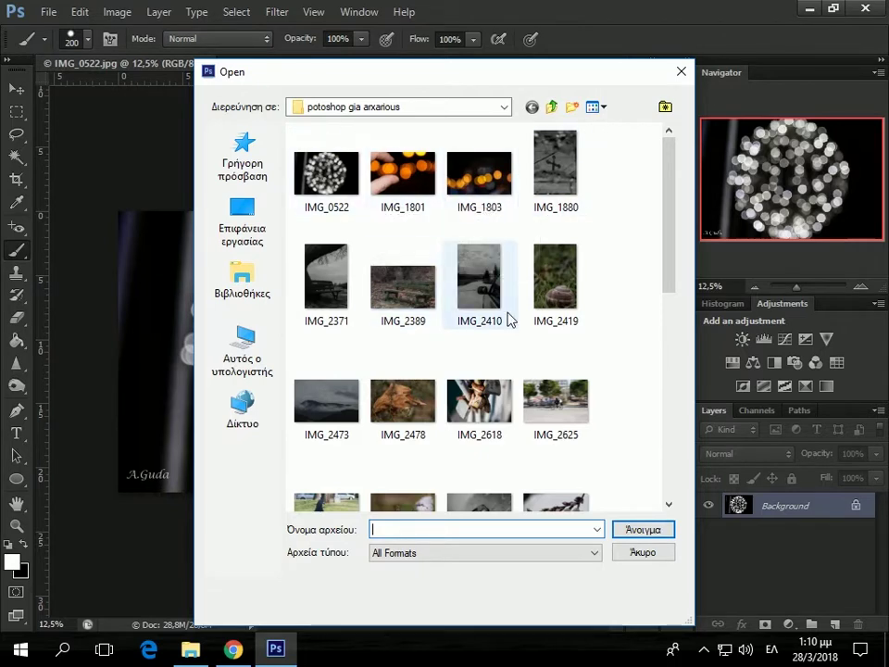
pyautogui.click(392, 183)
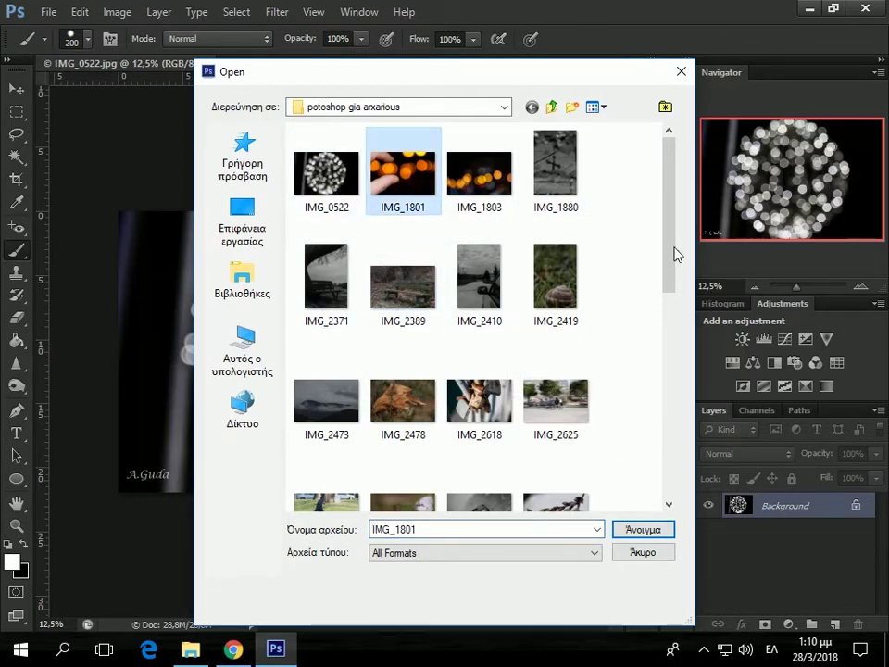
pyautogui.moveTo(674, 252); pyautogui.dragTo(627, 371)
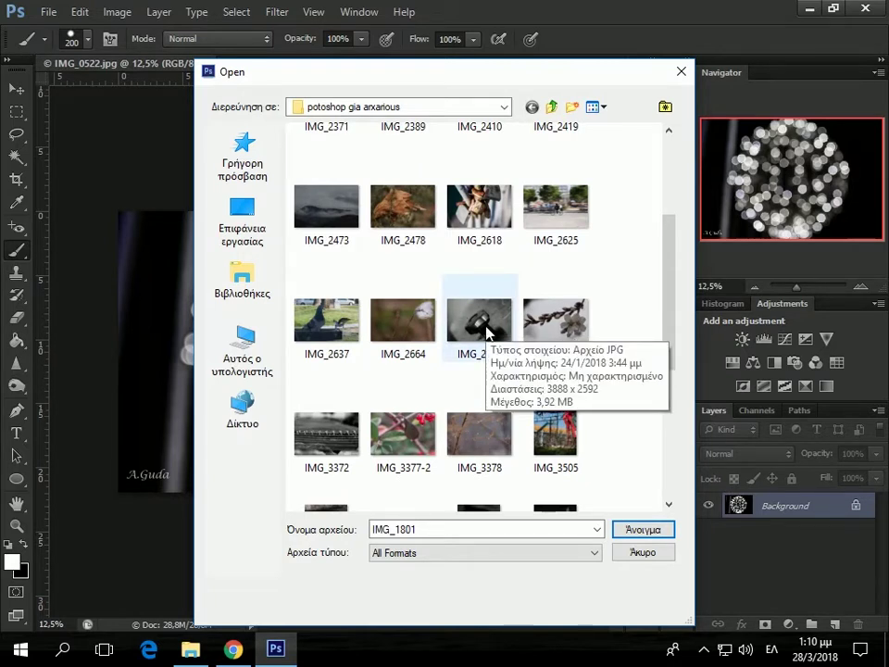
pyautogui.keyDown('ctrl'); pyautogui.click(488, 334); pyautogui.keyUp('ctrl')
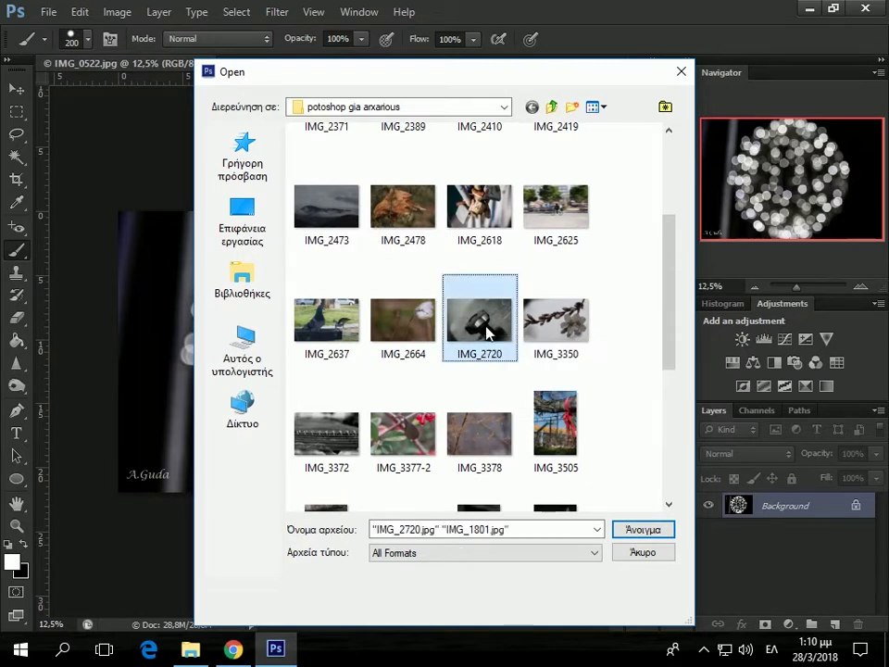
pyautogui.keyDown('ctrl'); pyautogui.click(337, 426); pyautogui.keyUp('ctrl')
pyautogui.keyDown('ctrl'); pyautogui.click(393, 202); pyautogui.keyUp('ctrl')
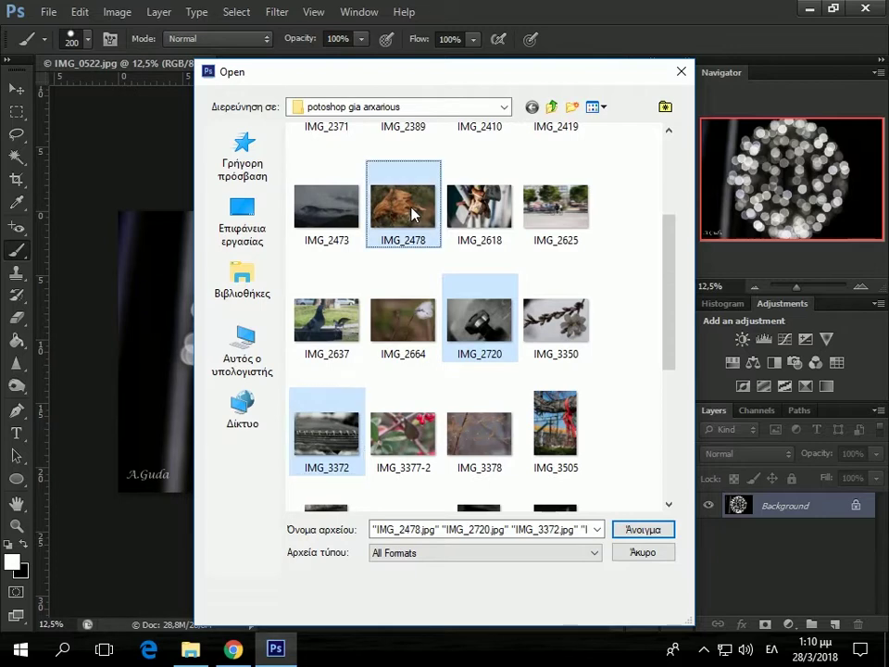
pyautogui.click(643, 529)
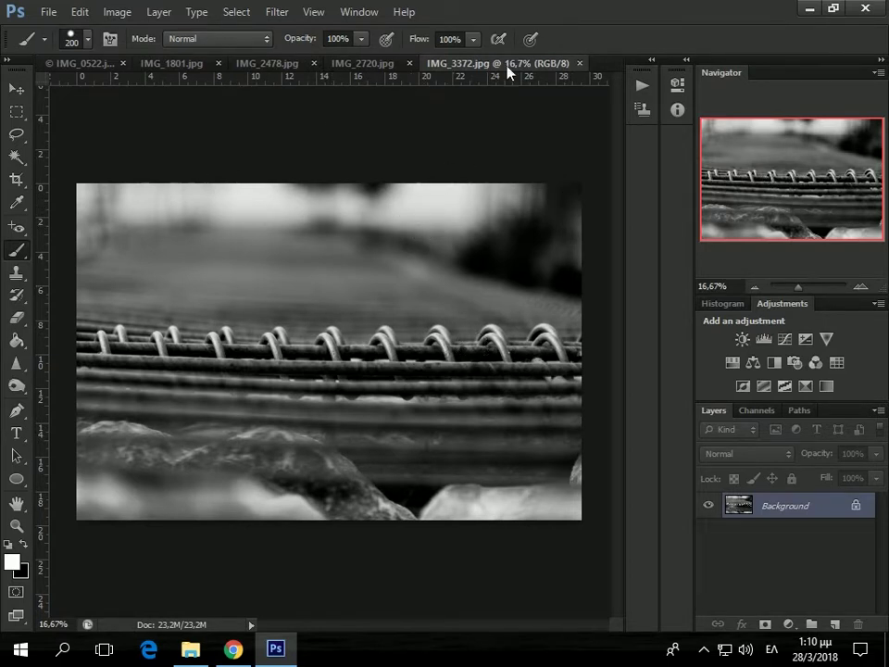
# - Open the whole range of photos from IMG_2389 through IMG_3350 via File > Open
pyautogui.click(46, 12)
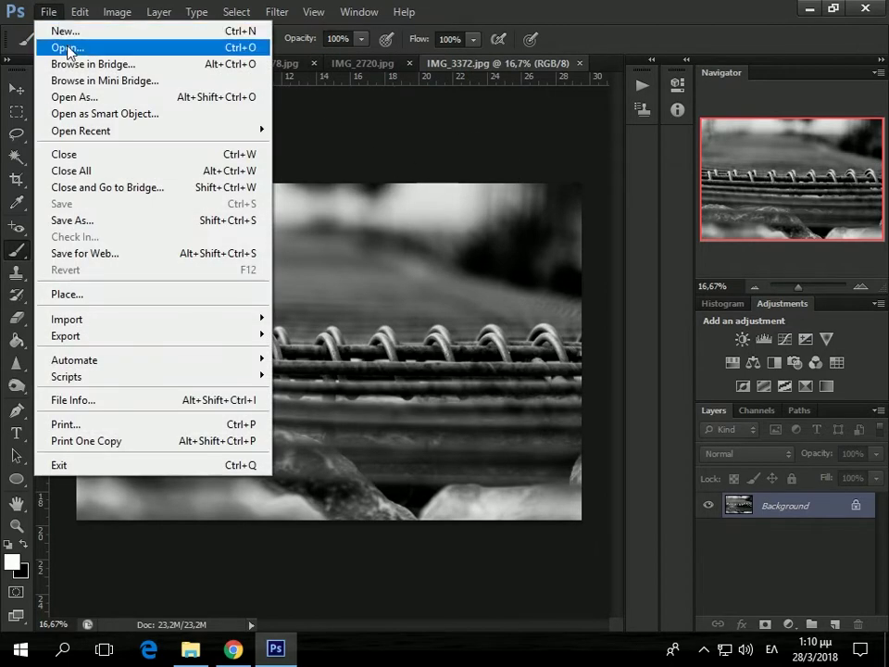
pyautogui.click(67, 48)
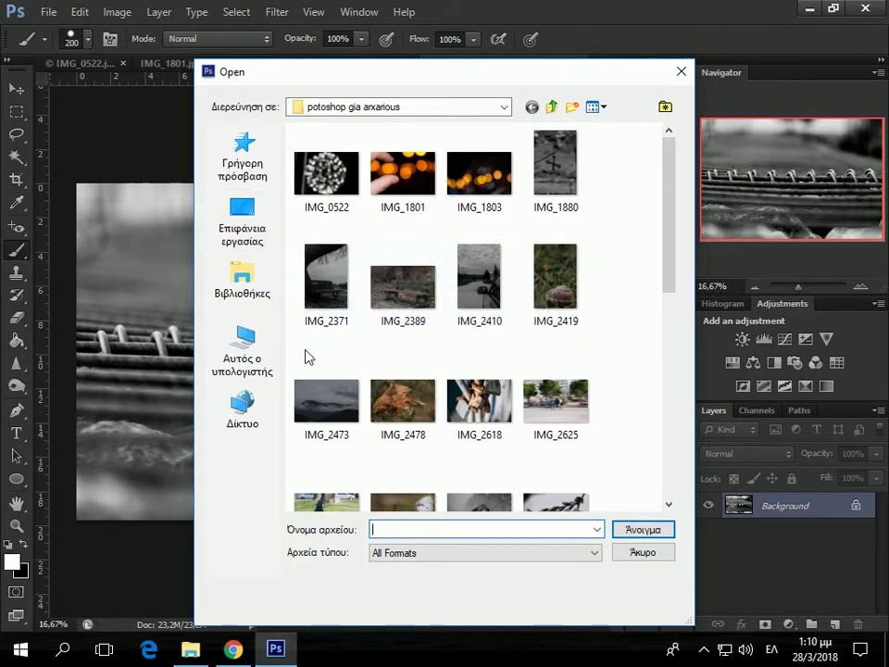
pyautogui.click(405, 291)
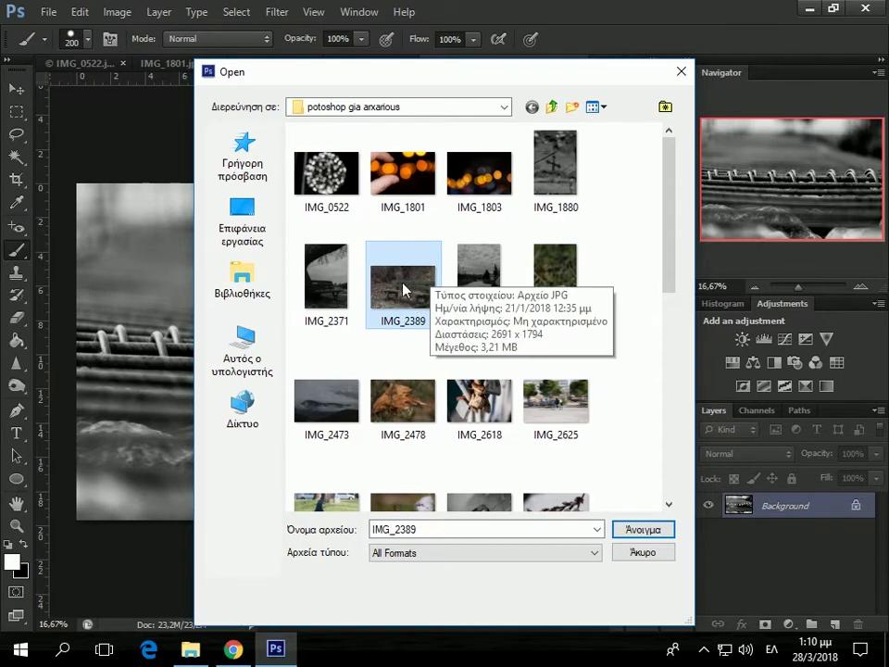
pyautogui.click(668, 505)
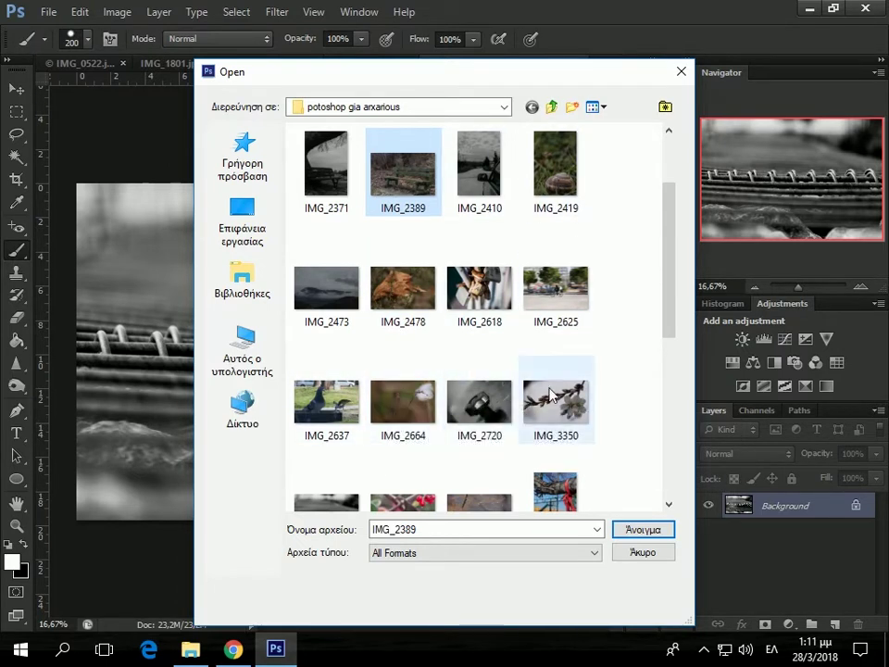
pyautogui.moveTo(555, 400)
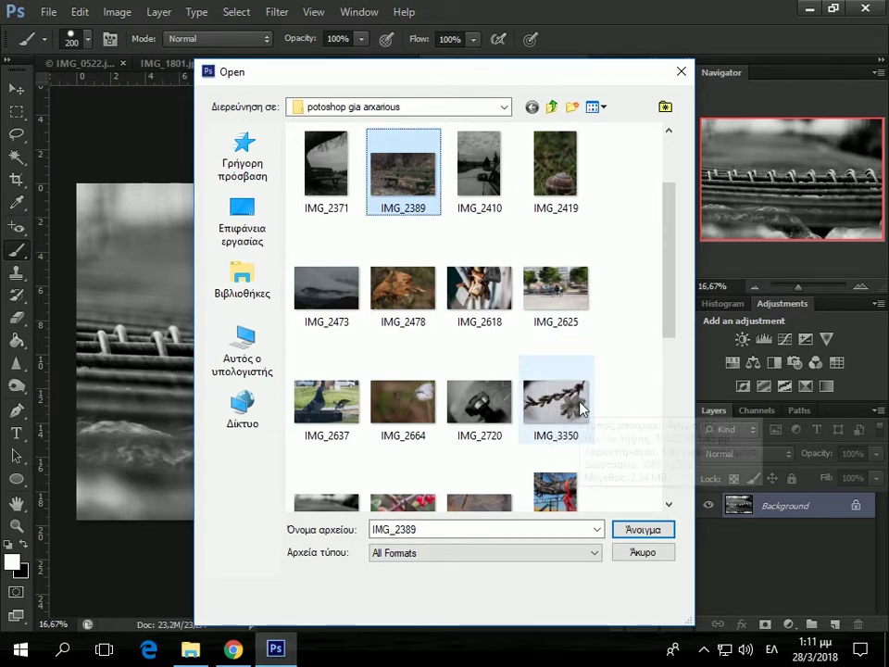
pyautogui.keyDown('shift'); pyautogui.click(580, 408); pyautogui.keyUp('shift')
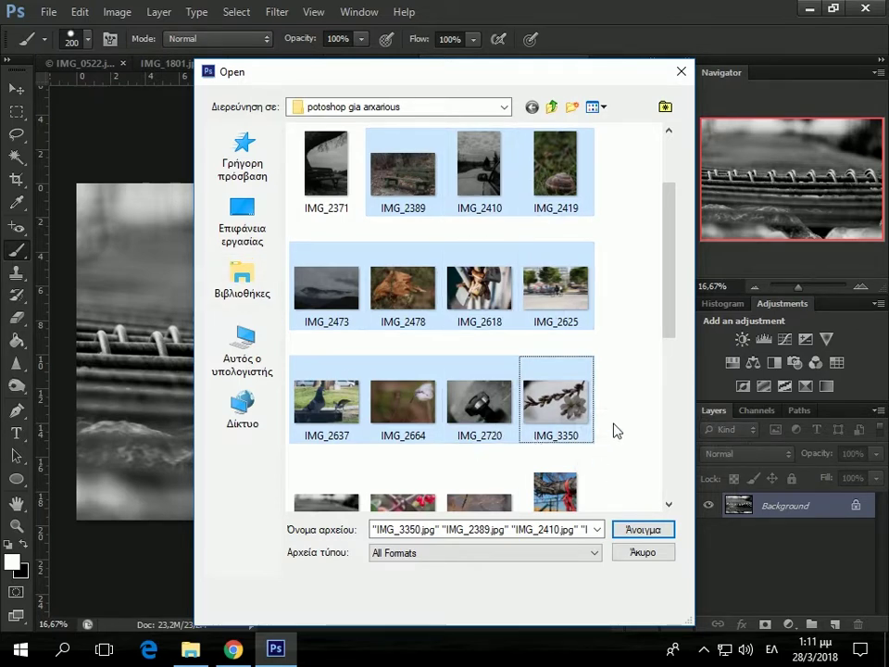
pyautogui.click(646, 525)
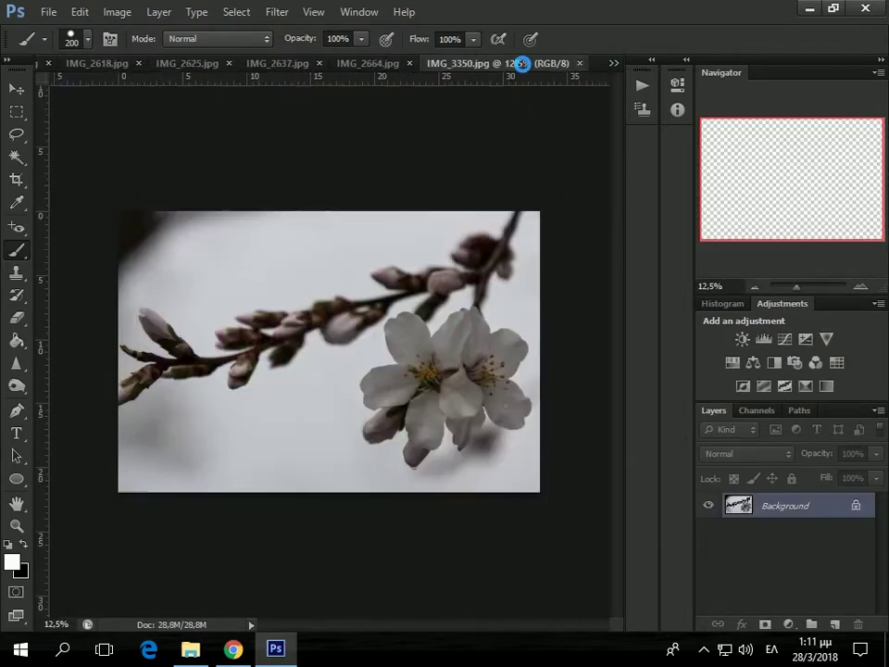
# - Close the IMG_3350, IMG_2419, IMG_2473, IMG_2410, IMG_2618 and IMG_2625 tabs
pyautogui.click(579, 63)
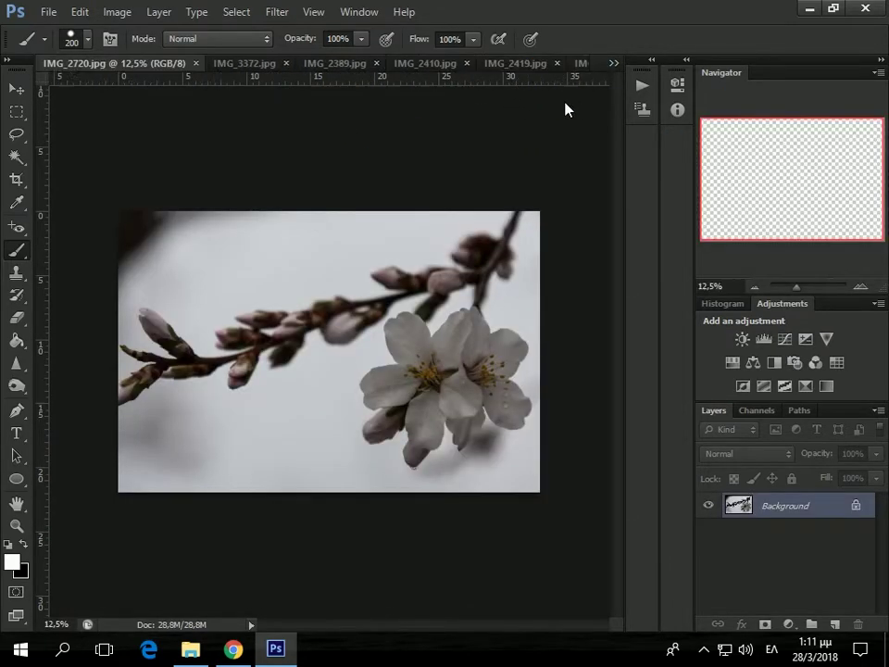
pyautogui.click(562, 64)
pyautogui.click(557, 63)
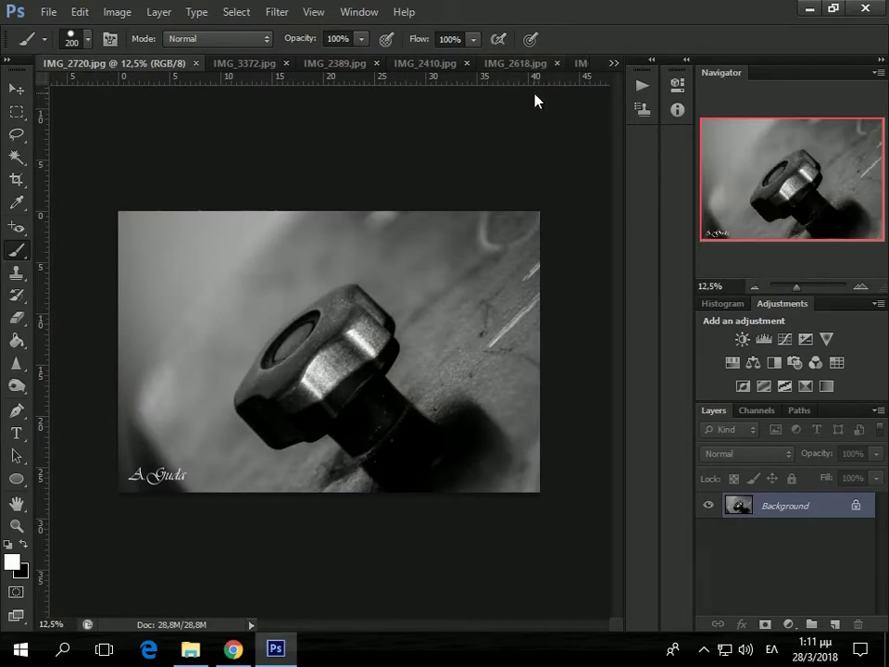
pyautogui.click(466, 63)
pyautogui.click(466, 63)
pyautogui.click(466, 63)
pyautogui.click(44, 12)
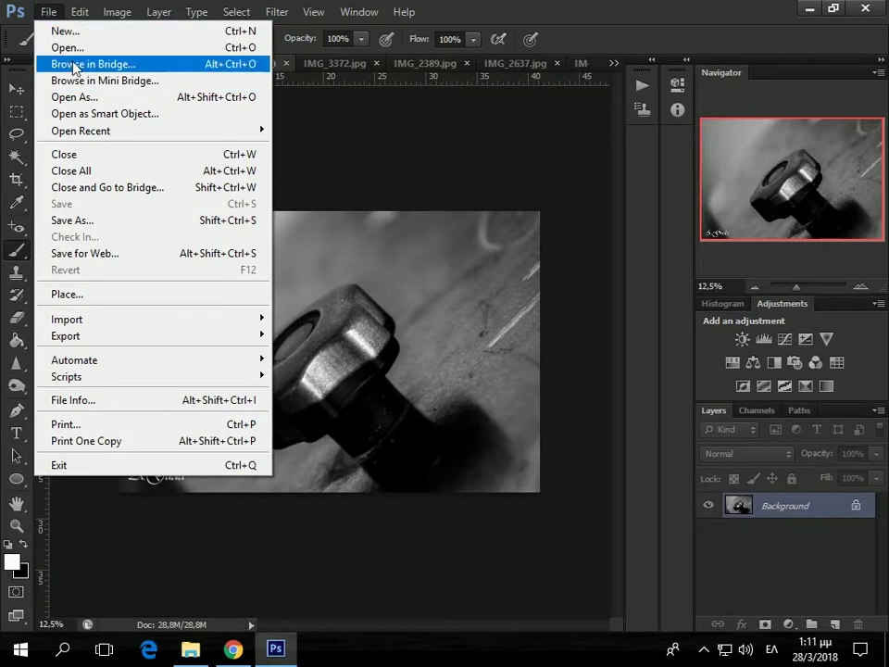
# - Browse the potoshop gia arxarious folder in Bridge and open IMG_1803 in Photoshop
pyautogui.click(74, 65)
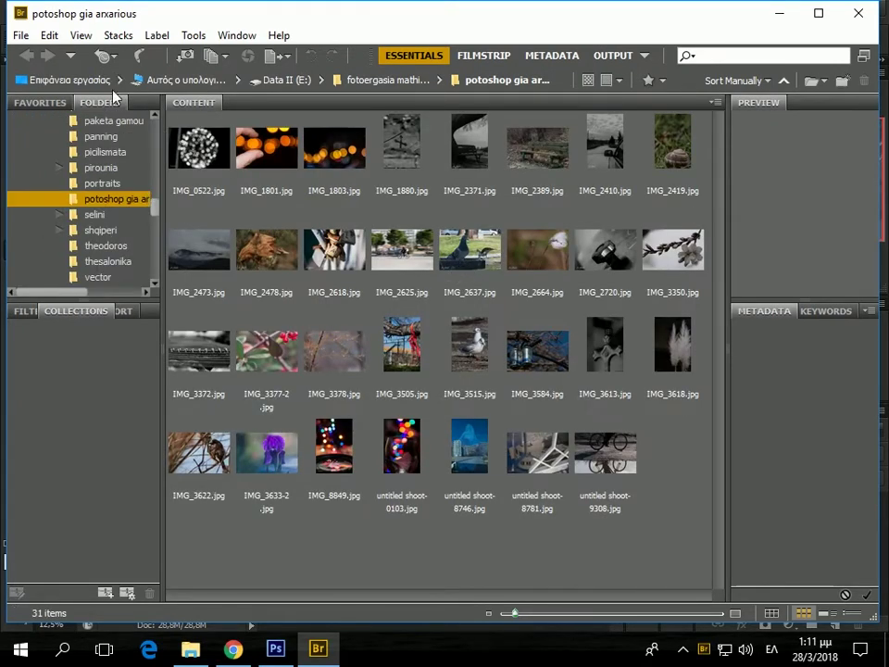
pyautogui.click(93, 214)
pyautogui.click(103, 184)
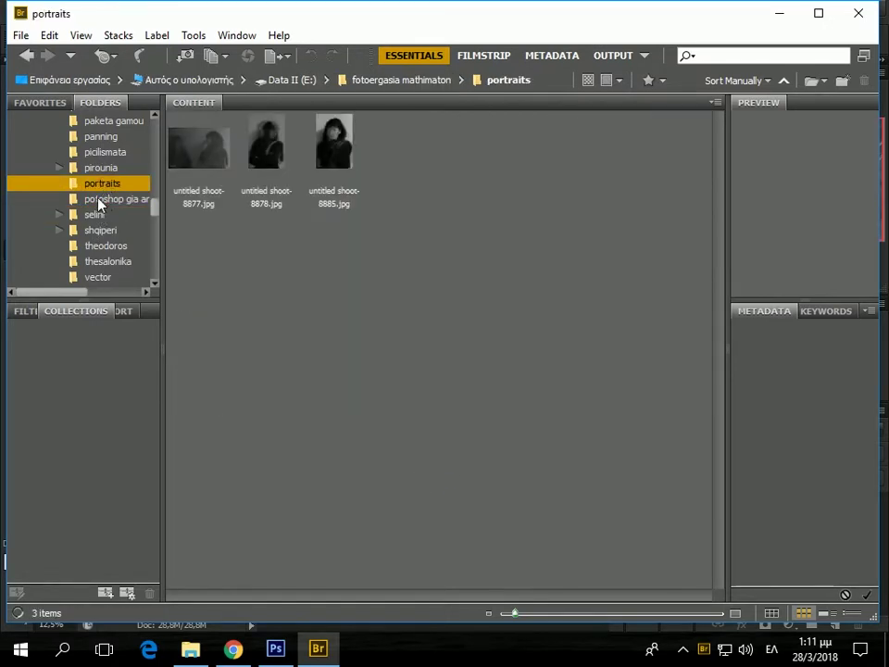
pyautogui.click(95, 200)
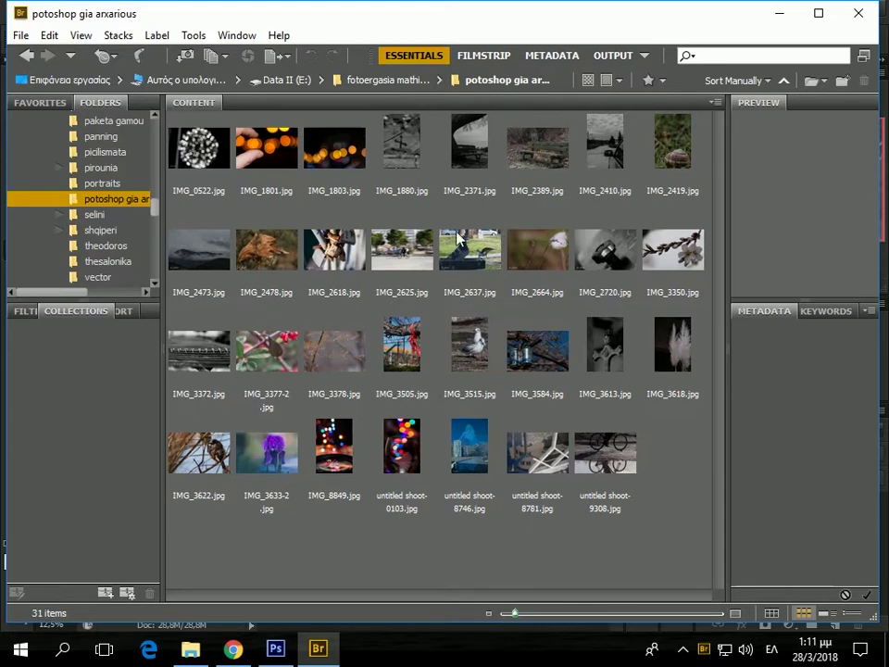
pyautogui.doubleClick(341, 160)
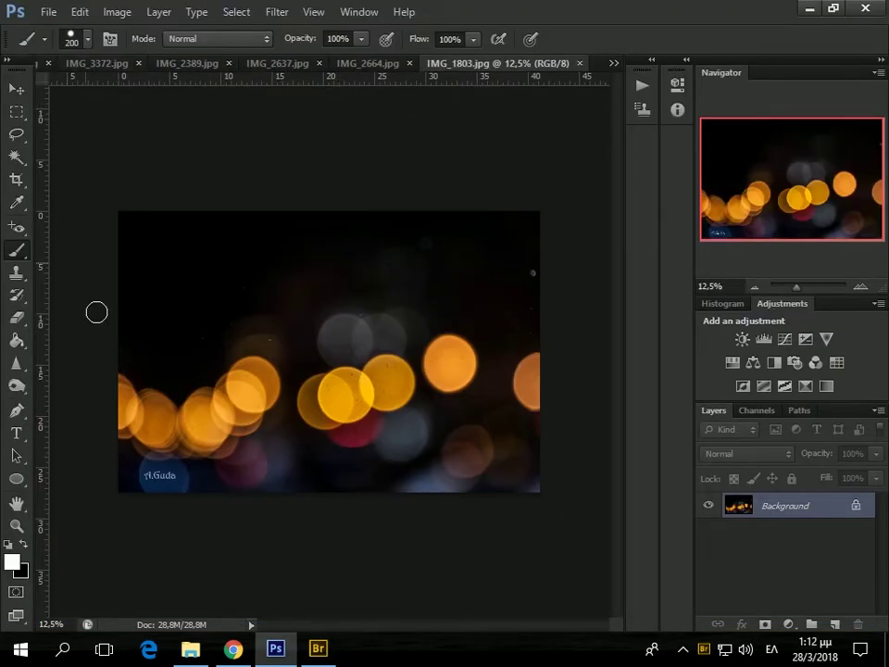
# - Back in Bridge, select IMG_2625, IMG_2720 and IMG_3613 together
pyautogui.click(317, 648)
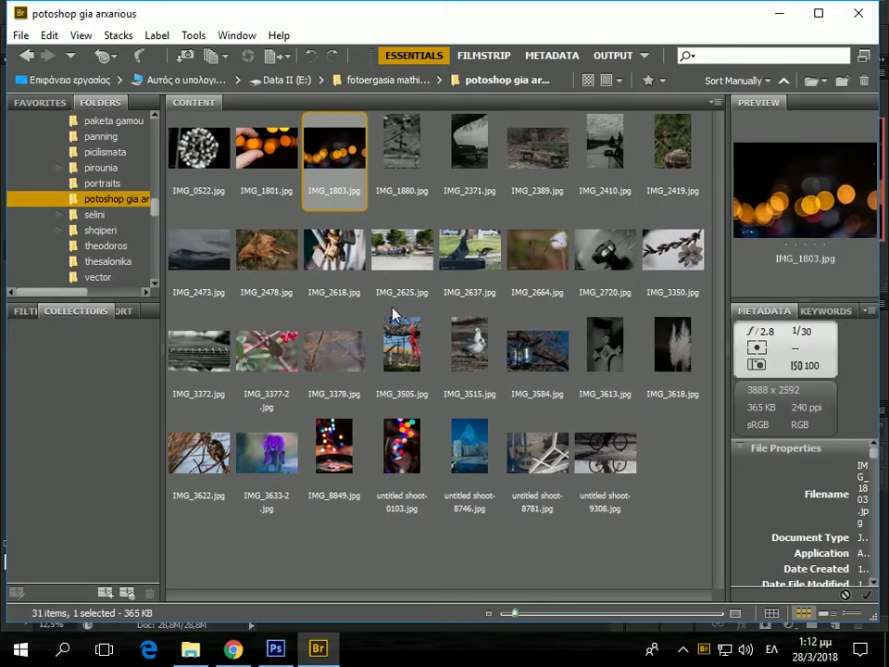
pyautogui.click(387, 248)
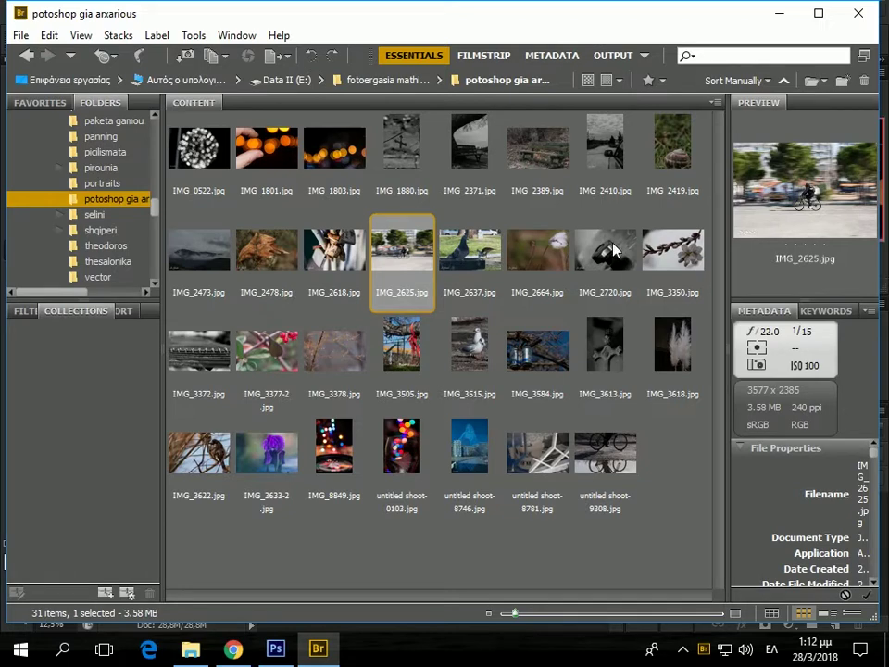
pyautogui.keyDown('ctrl'); pyautogui.click(610, 350); pyautogui.keyUp('ctrl')
pyautogui.keyDown('ctrl'); pyautogui.click(611, 255); pyautogui.keyUp('ctrl')
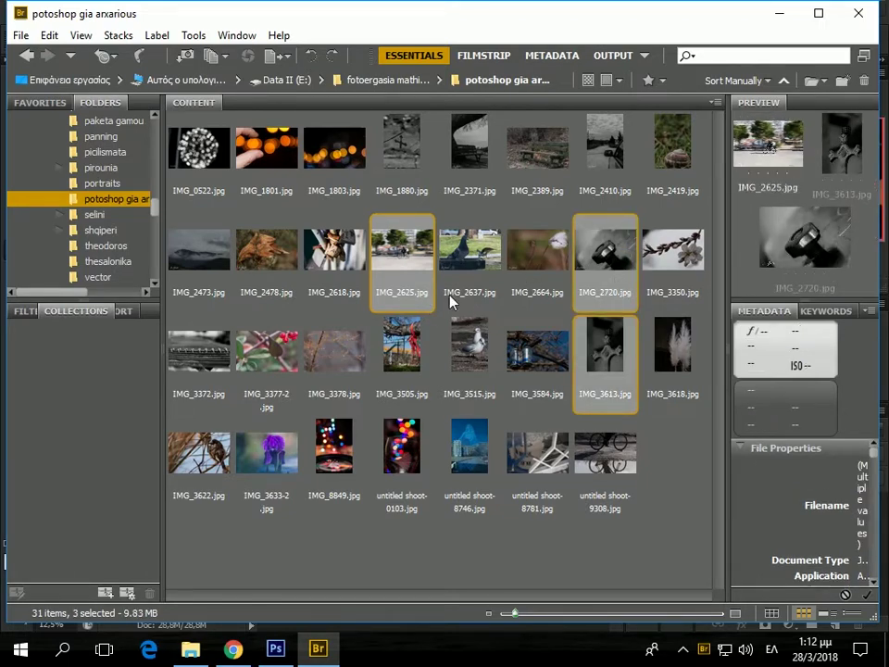
# - Open the three selected photos in Photoshop, briefly try Mini Bridge, then return to Bridge
pyautogui.doubleClick(401, 259)
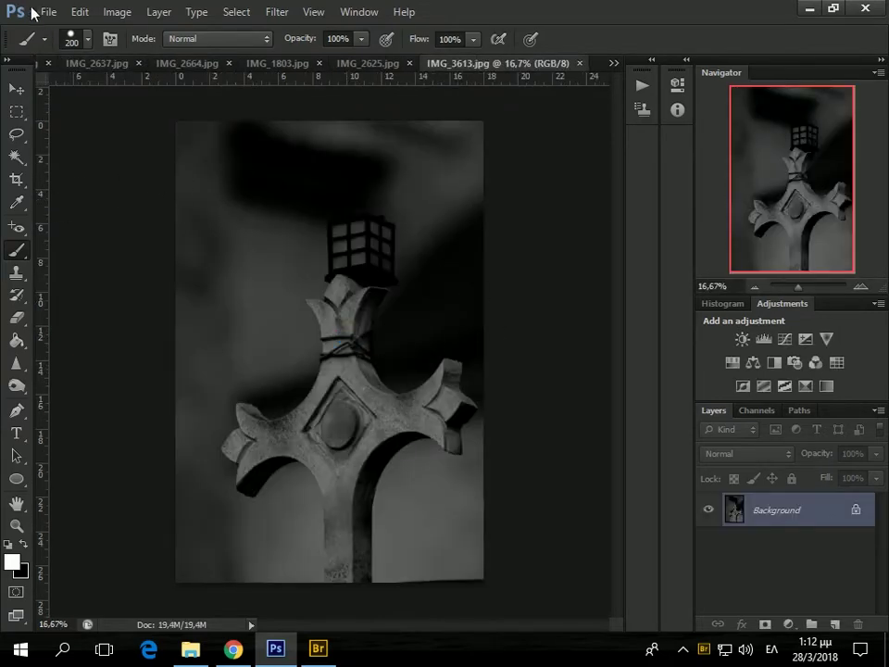
pyautogui.click(48, 12)
pyautogui.click(51, 81)
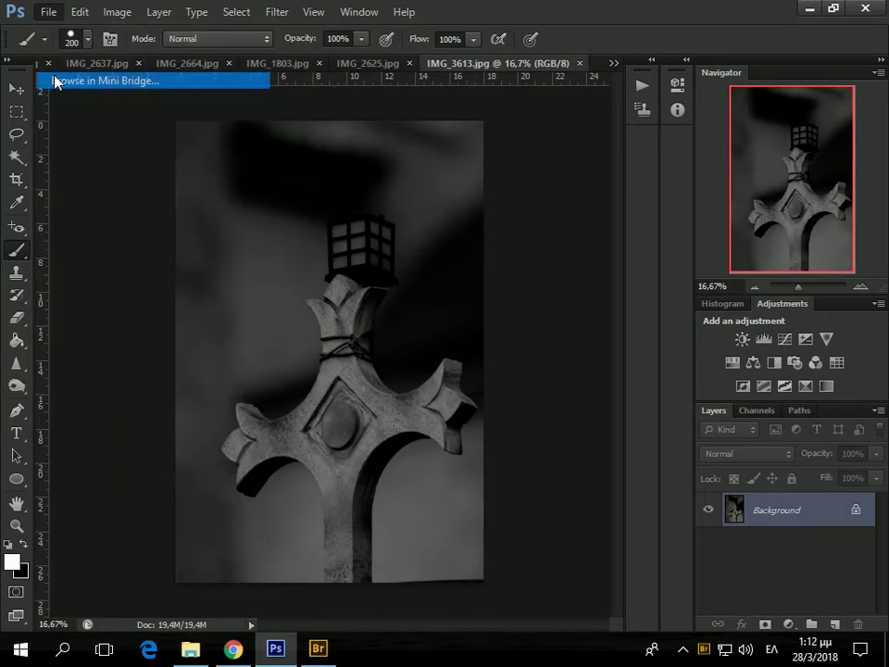
pyautogui.click(669, 480)
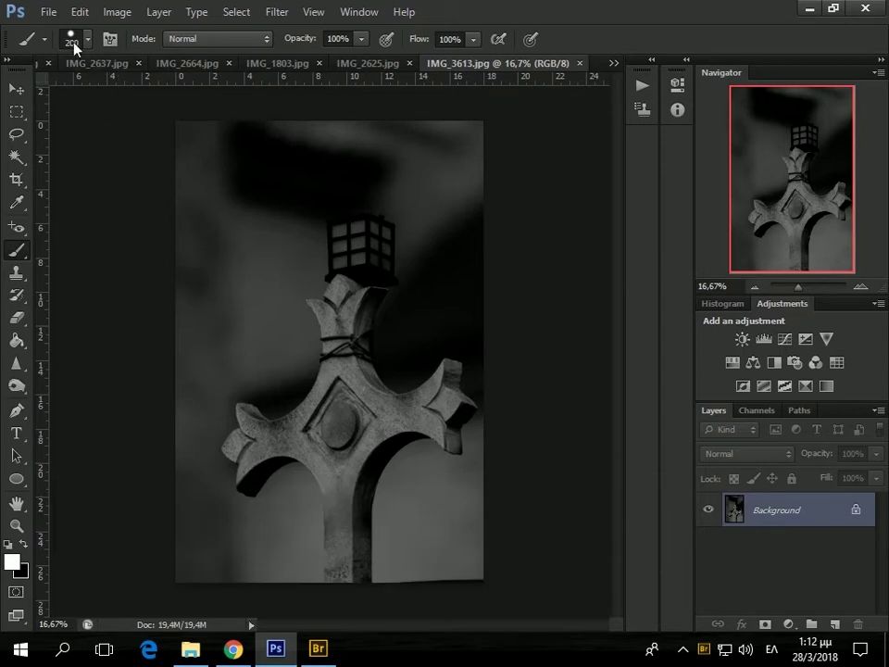
pyautogui.click(48, 12)
pyautogui.click(74, 65)
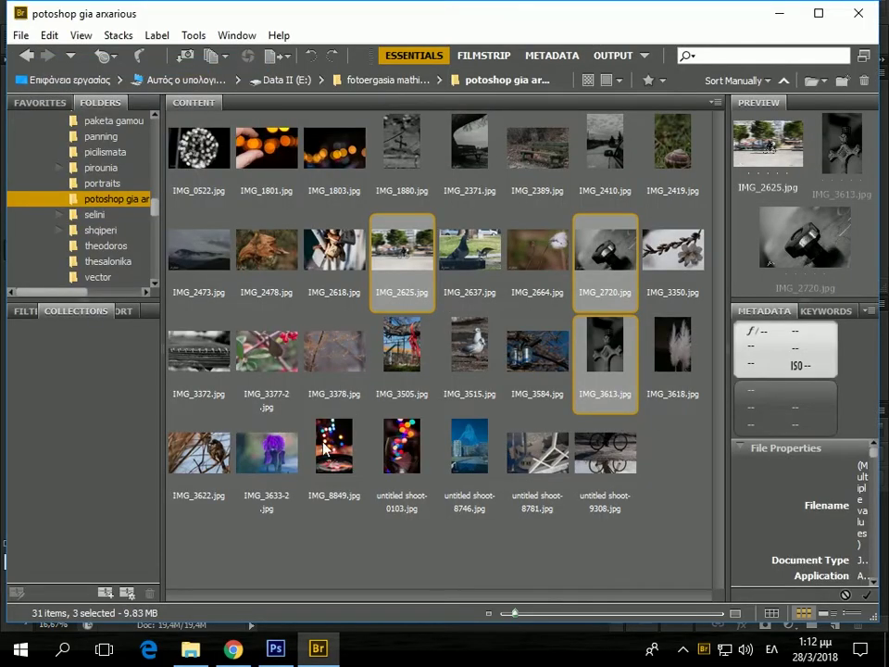
# - Select IMG_3378 through untitled shoot-8746 in Bridge and open all 11 files
pyautogui.click(325, 358)
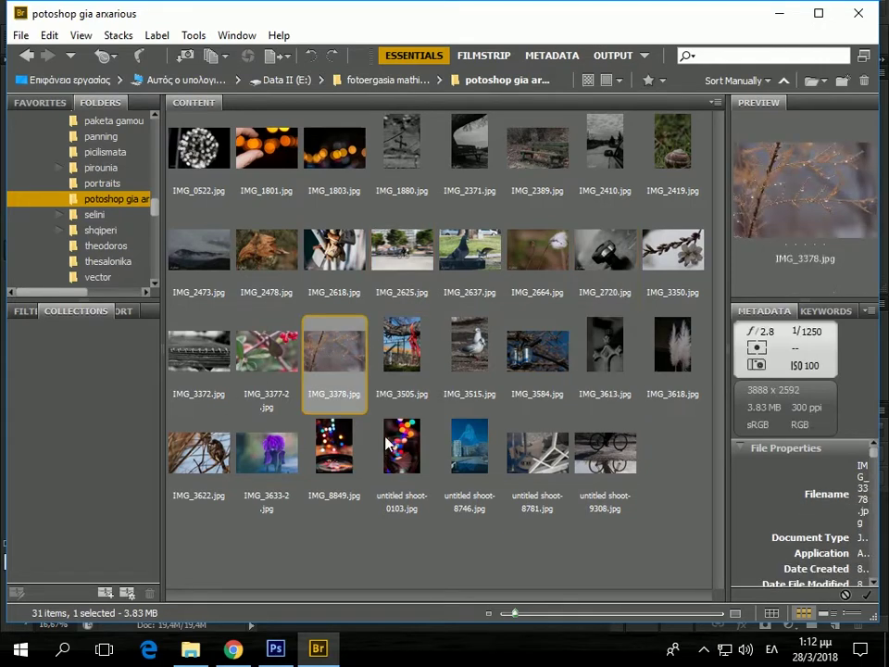
pyautogui.keyDown('shift'); pyautogui.click(471, 449); pyautogui.keyUp('shift')
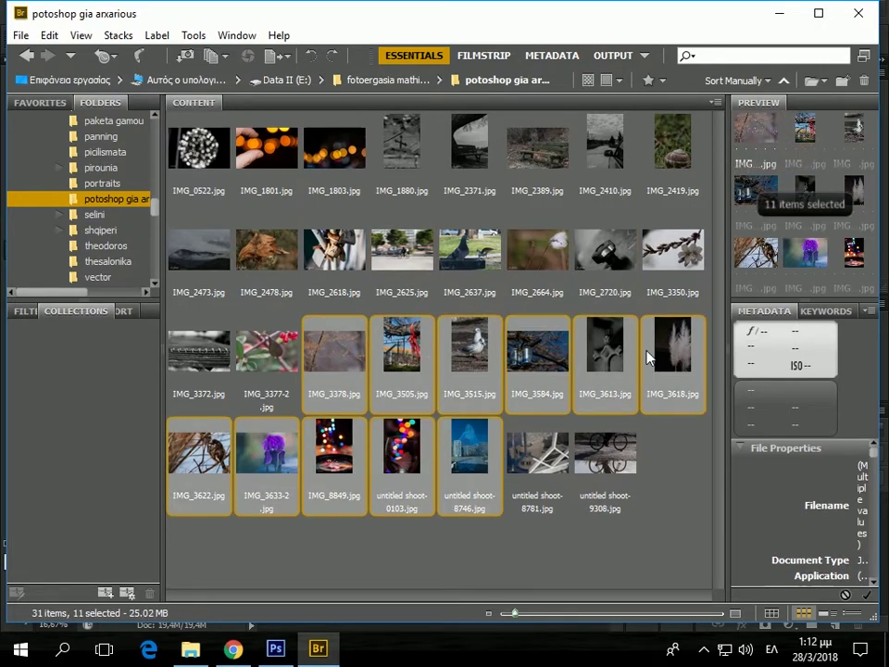
pyautogui.doubleClick(350, 361)
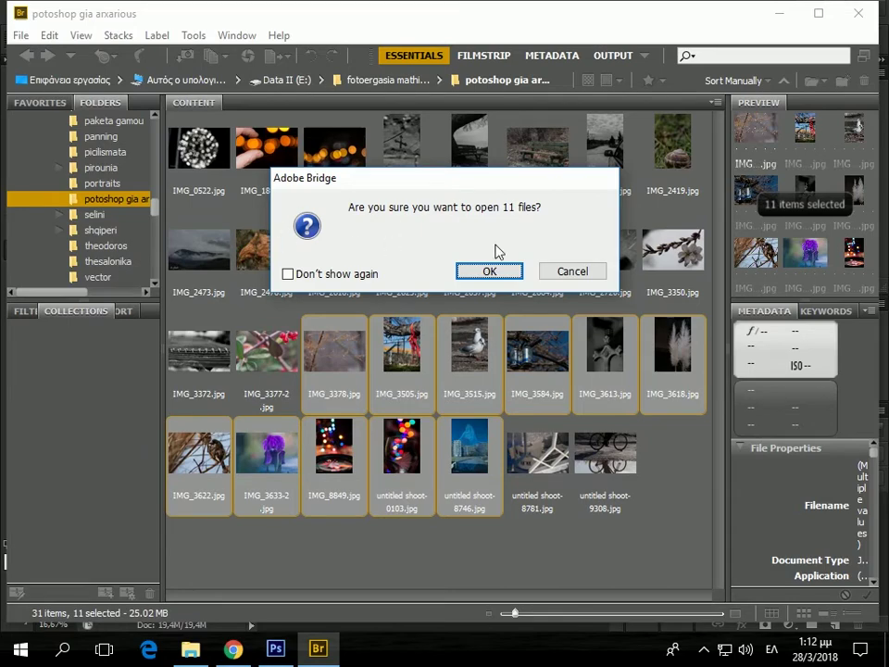
pyautogui.click(490, 278)
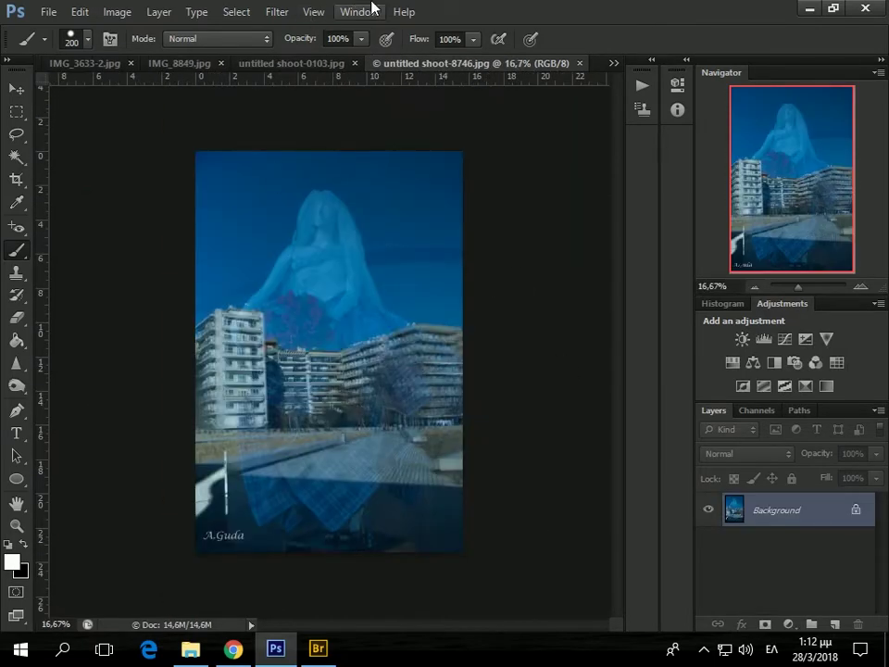
# - Close every photo tab from untitled shoot-8746 to IMG_2720, keeping IMG_0522, IMG_1801 and IMG_2478
pyautogui.click(581, 63)
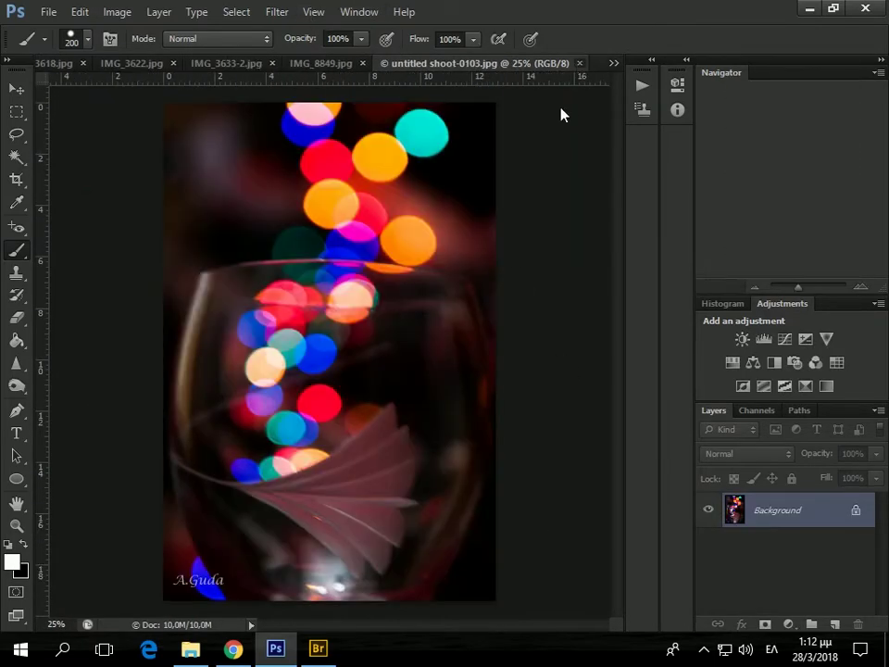
pyautogui.click(574, 63)
pyautogui.click(582, 62)
pyautogui.click(579, 63)
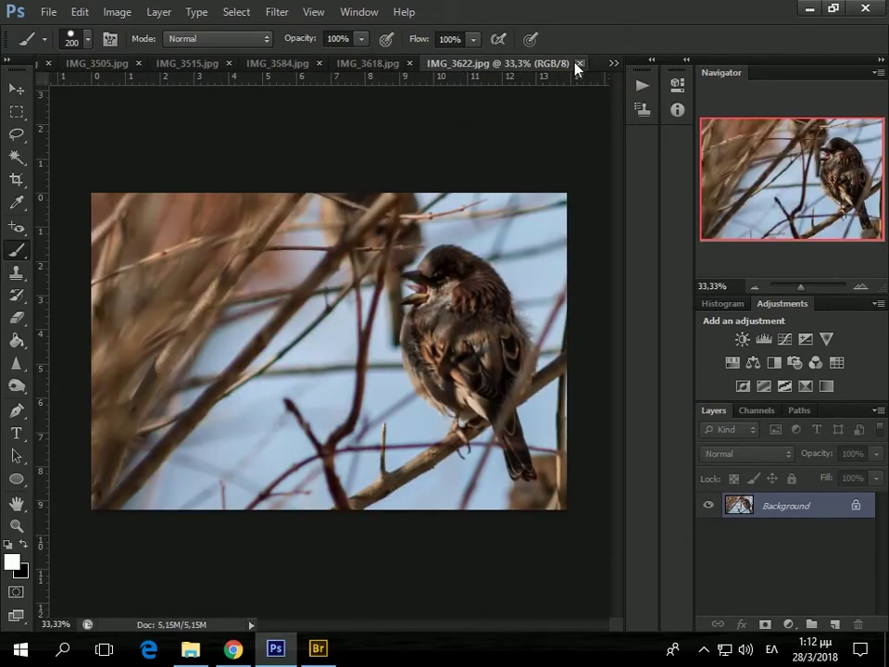
pyautogui.click(576, 63)
pyautogui.click(580, 63)
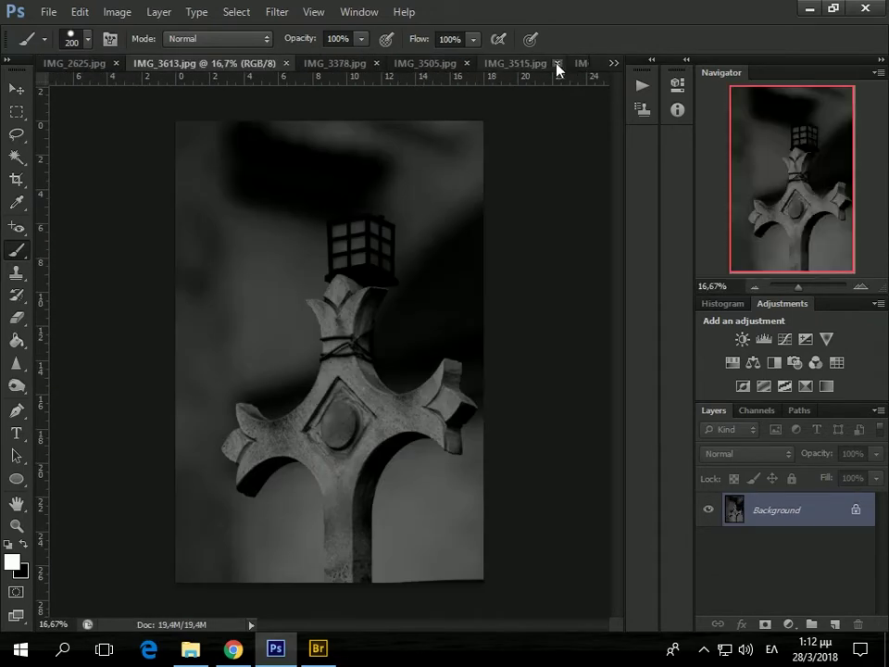
pyautogui.click(557, 63)
pyautogui.click(557, 63)
pyautogui.click(557, 63)
pyautogui.click(557, 63)
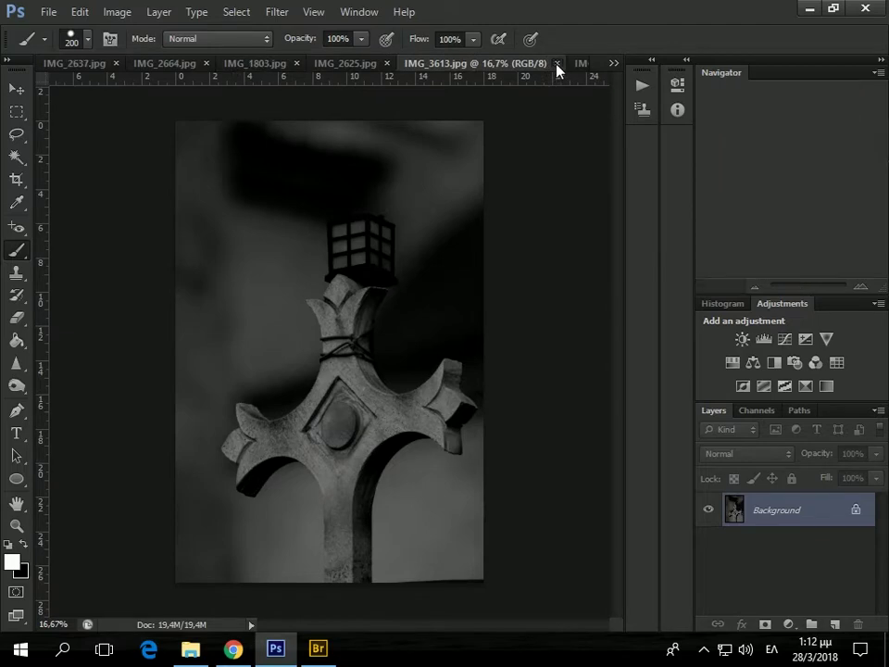
pyautogui.click(557, 63)
pyautogui.click(557, 63)
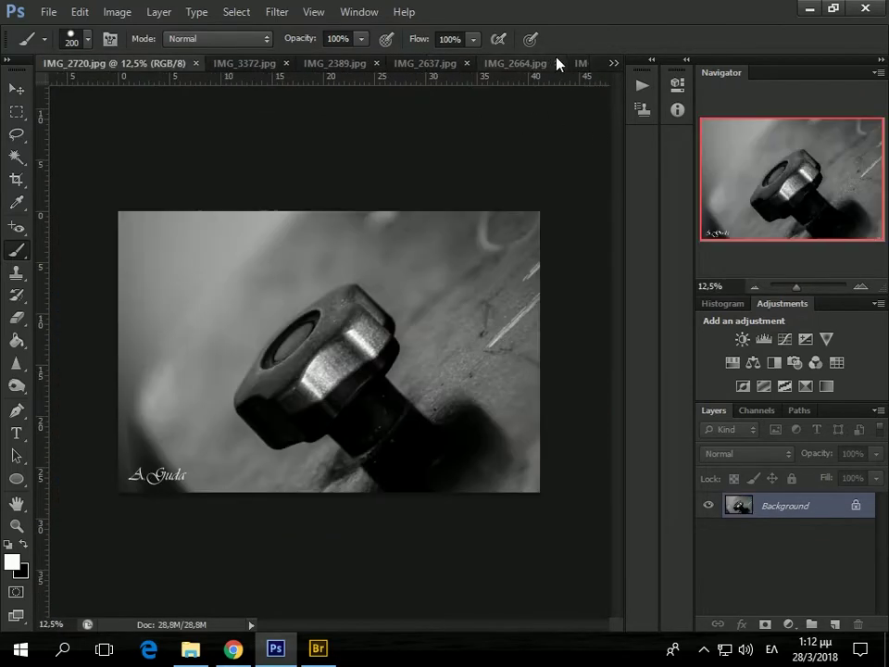
pyautogui.click(557, 63)
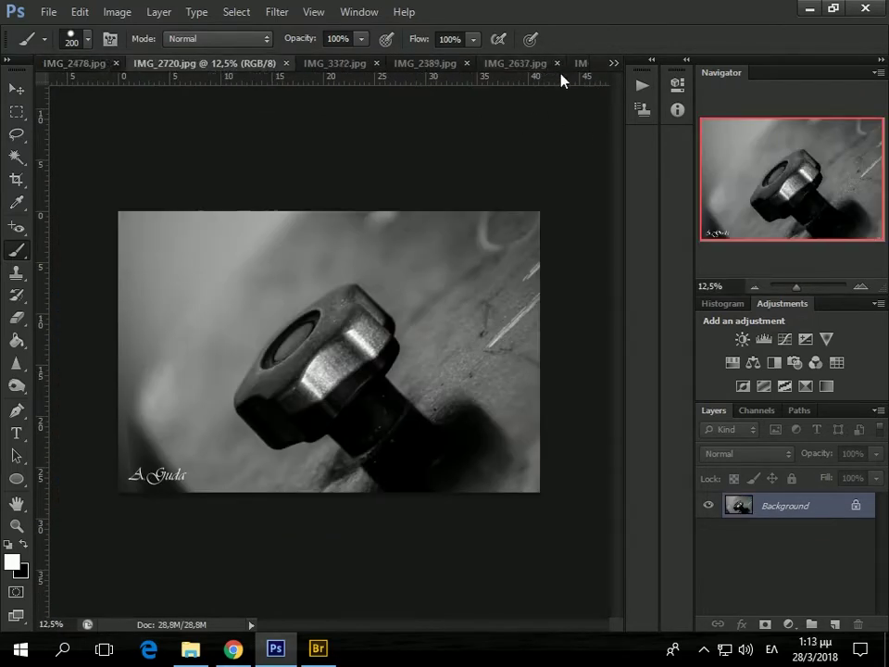
pyautogui.click(557, 63)
pyautogui.click(557, 63)
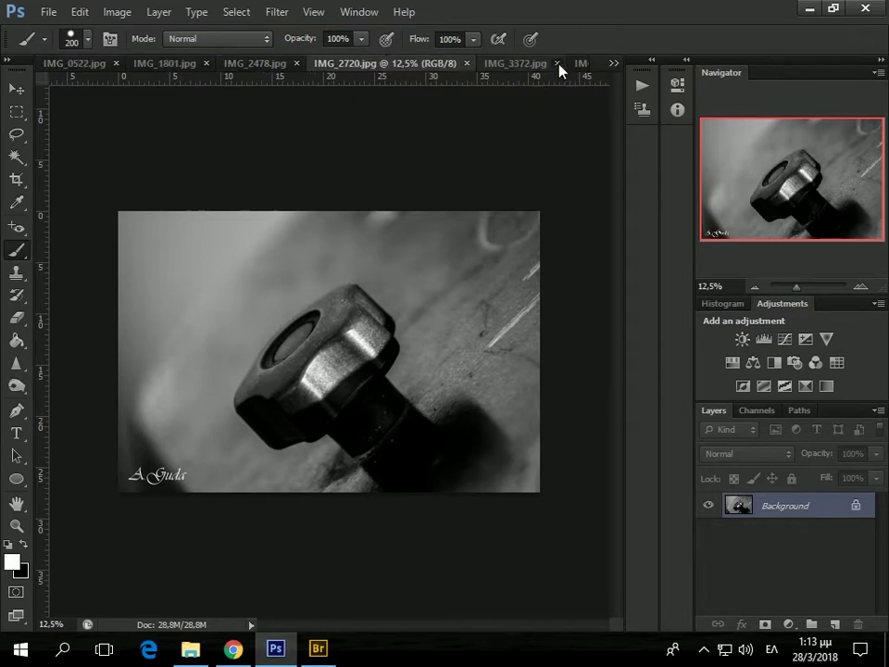
pyautogui.click(556, 63)
pyautogui.click(579, 63)
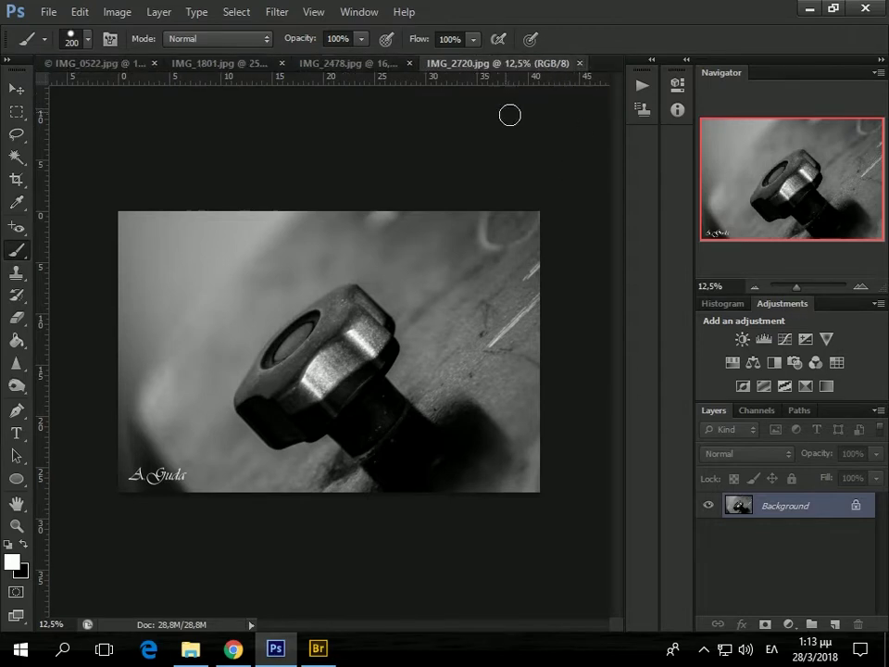
pyautogui.click(569, 63)
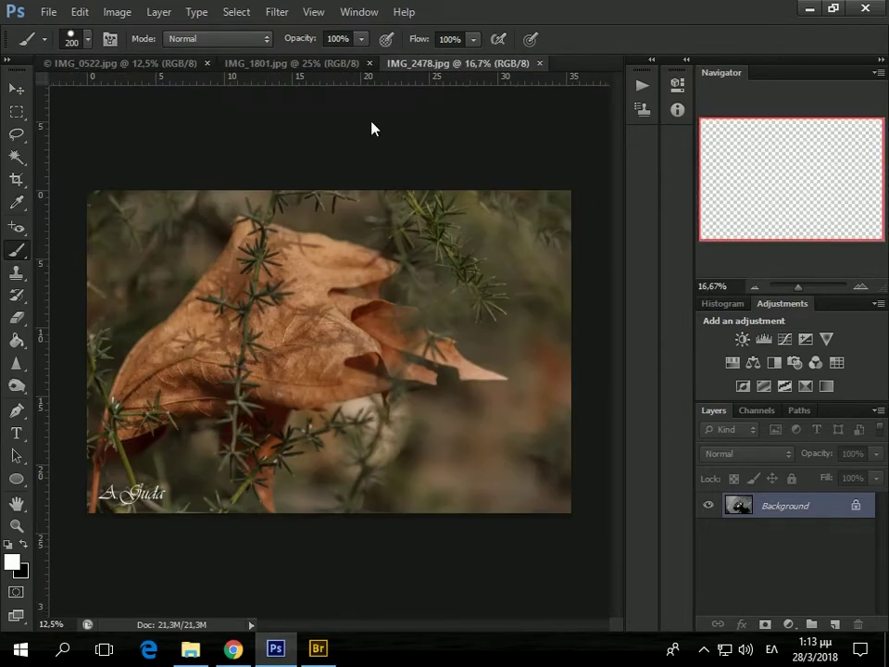
# - Open the Mini Bridge panel, check the extensions list, and close Adobe Bridge
pyautogui.click(45, 12)
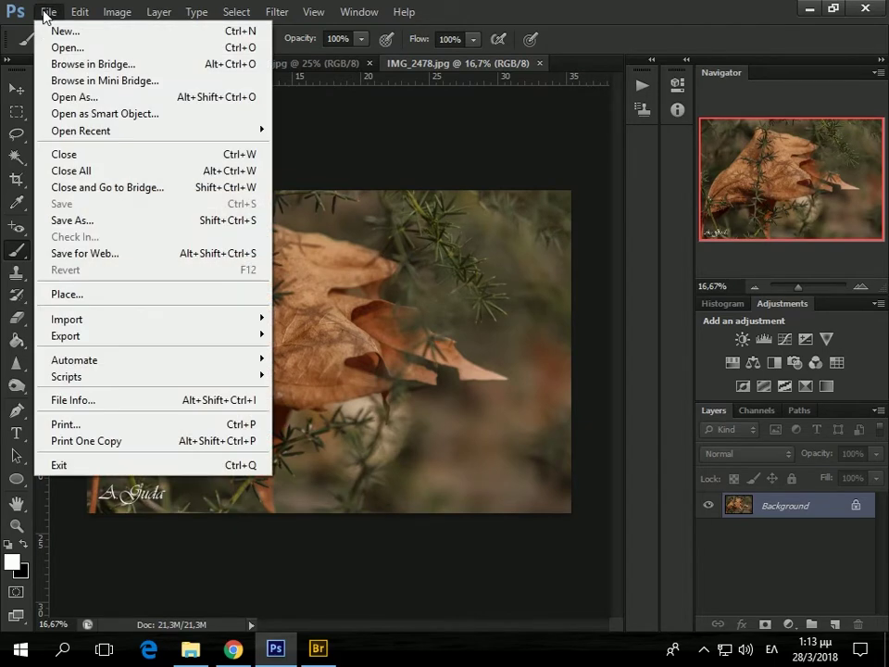
pyautogui.click(102, 81)
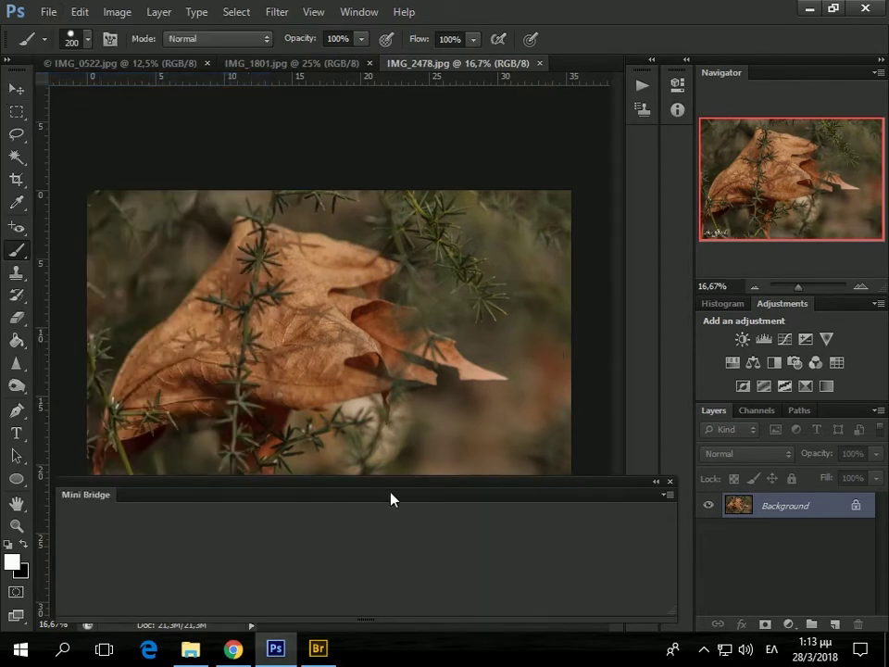
pyautogui.click(358, 12)
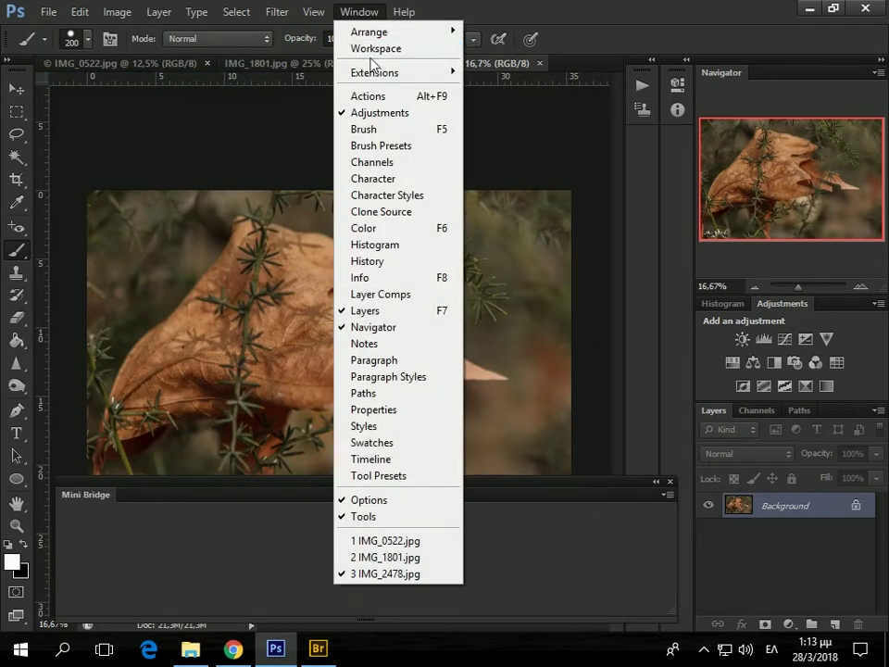
pyautogui.moveTo(374, 72)
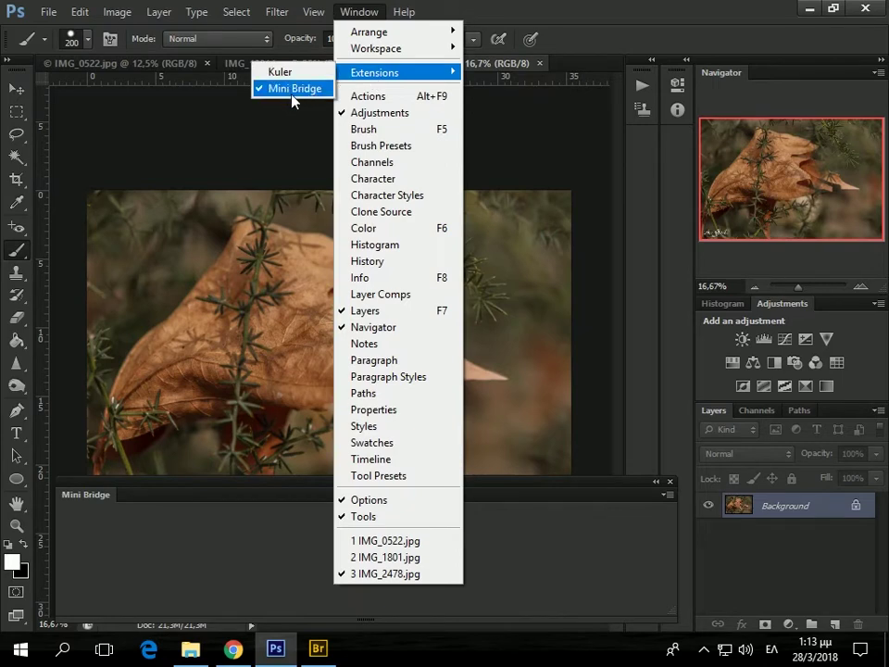
pyautogui.click(362, 12)
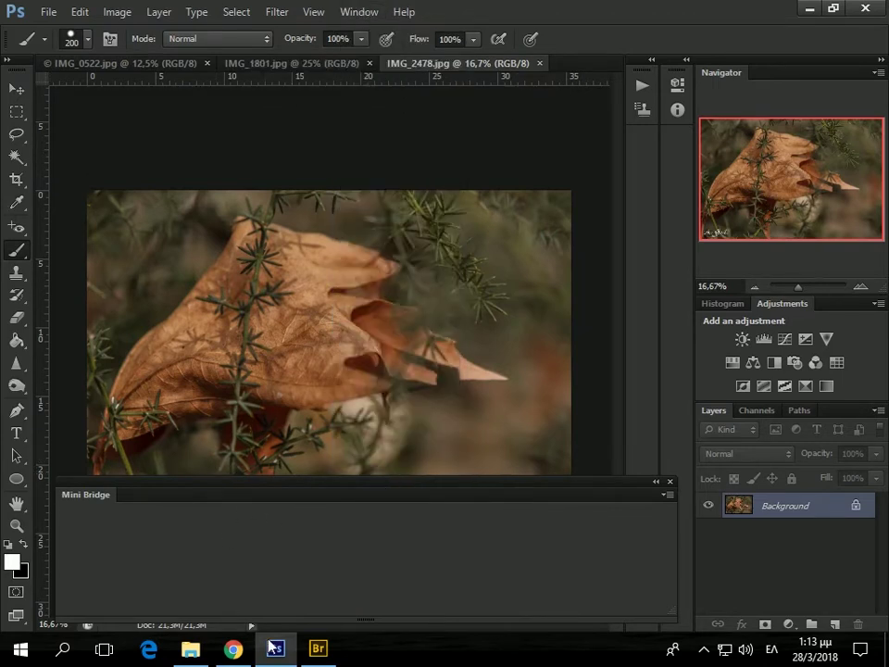
pyautogui.click(318, 648)
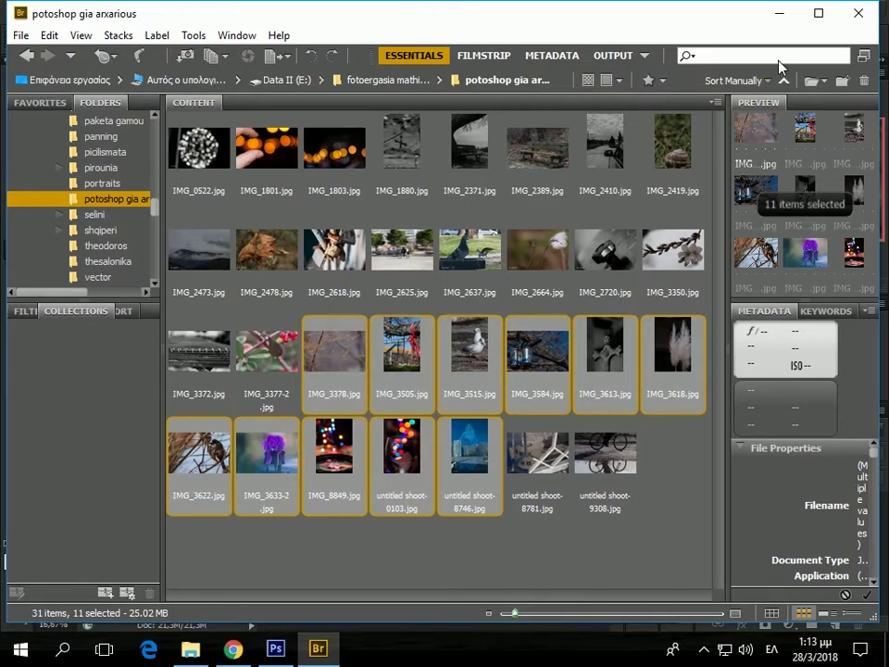
pyautogui.click(859, 13)
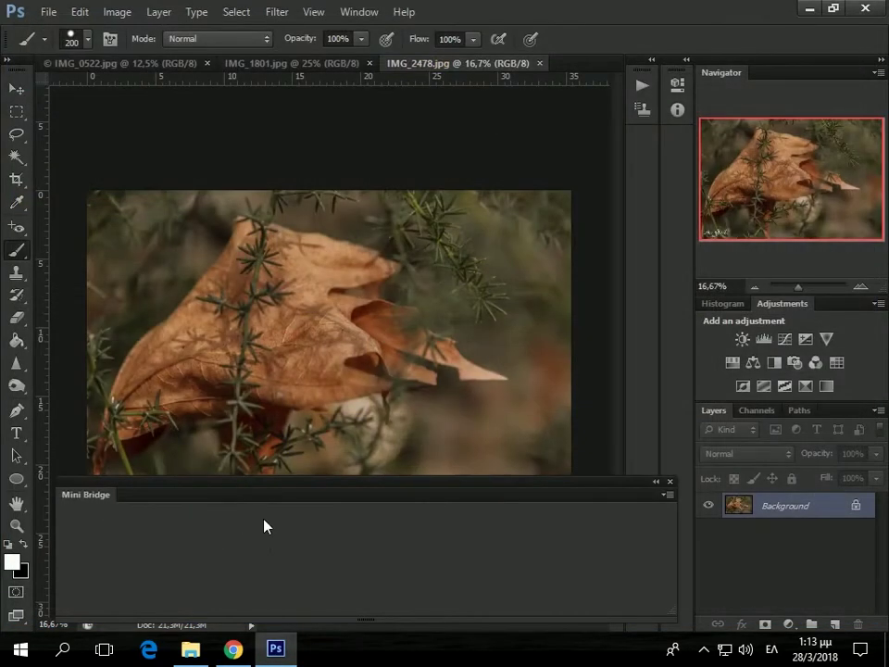
# - Nudge the Mini Bridge panel lower, close it, and glance at the extensions list again
pyautogui.moveTo(273, 496); pyautogui.dragTo(264, 505)
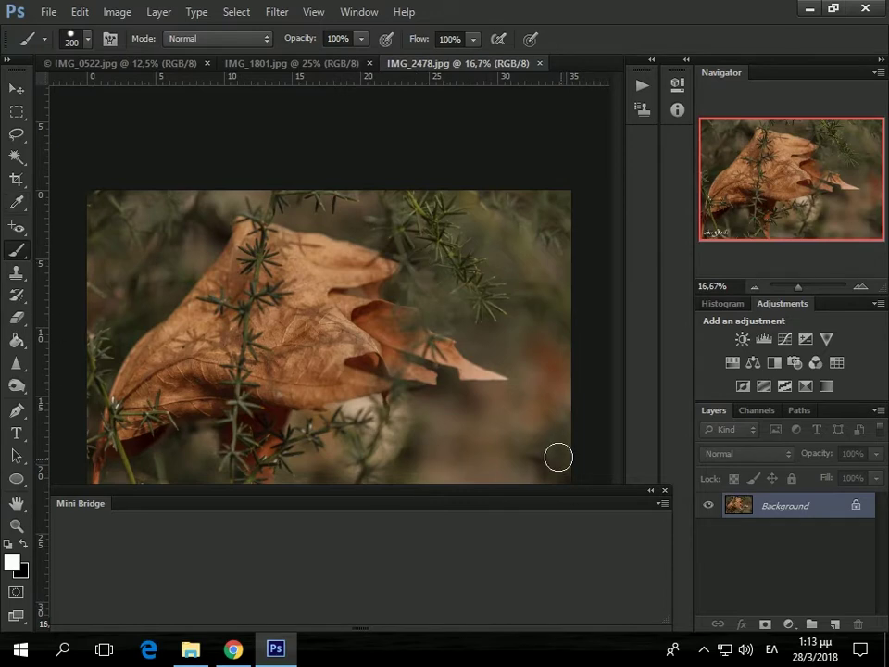
pyautogui.click(664, 491)
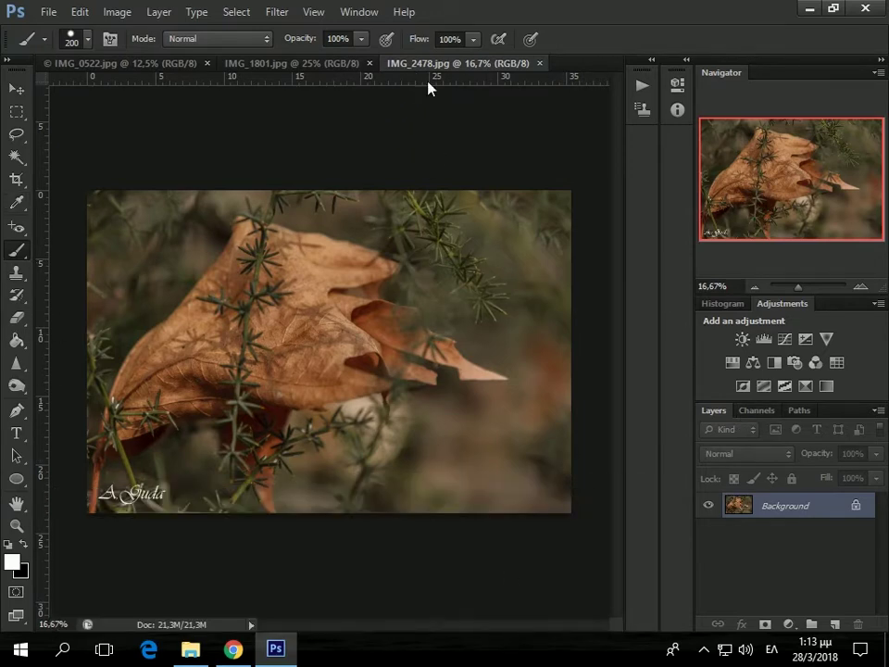
pyautogui.click(358, 11)
pyautogui.moveTo(374, 72)
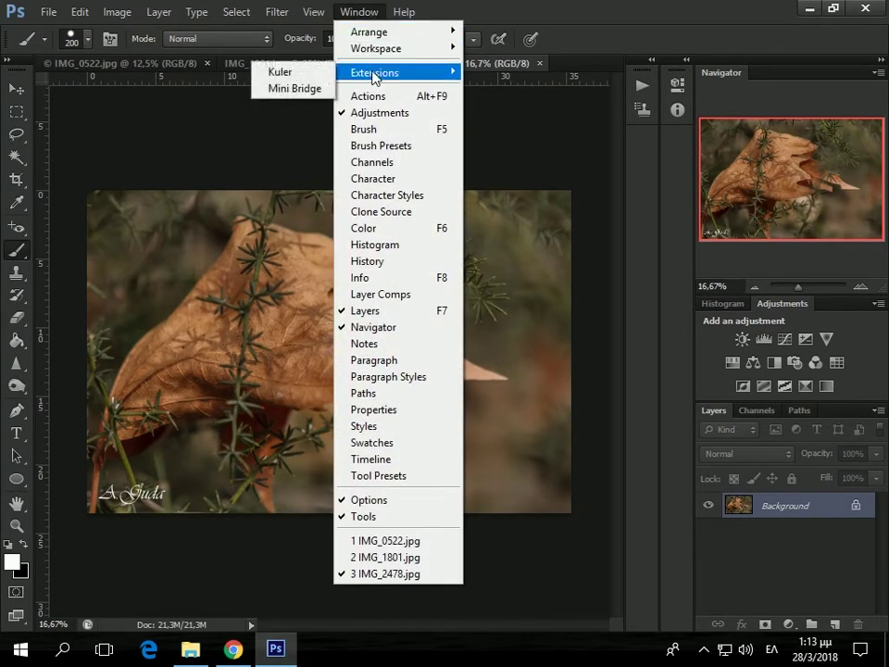
pyautogui.click(526, 89)
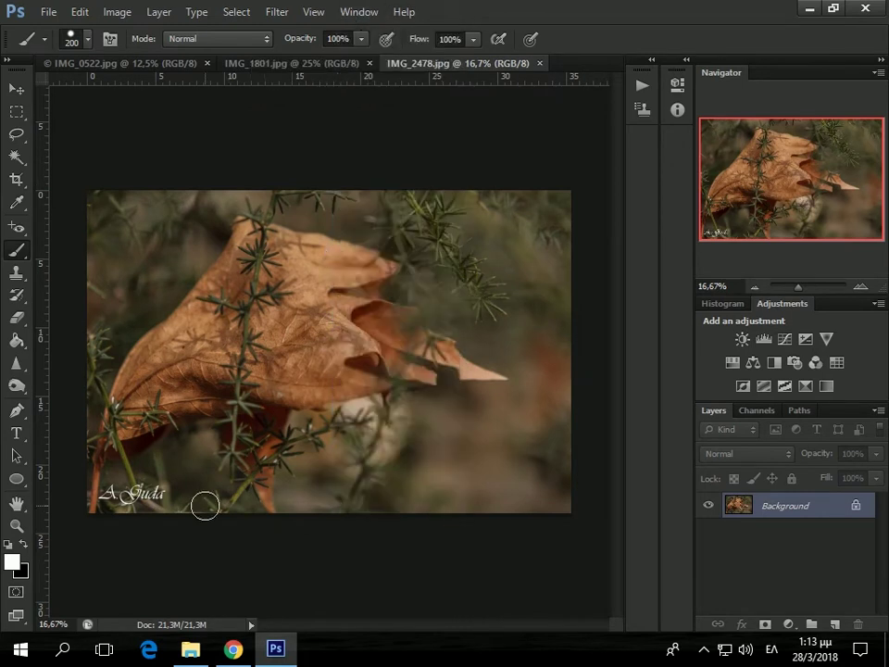
# - Close the IMG_2478, IMG_1801 and IMG_0522 document tabs
pyautogui.click(539, 63)
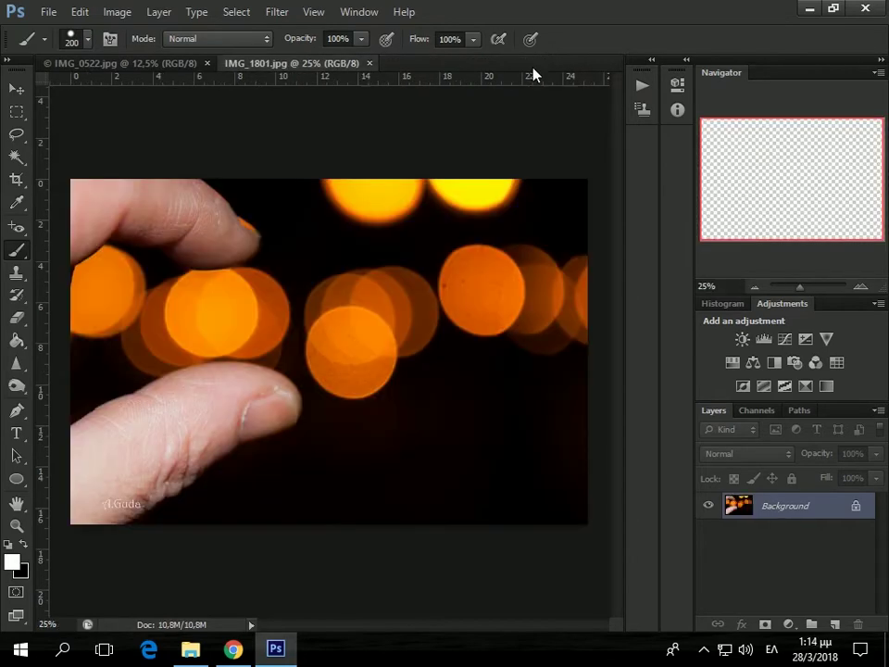
pyautogui.click(368, 63)
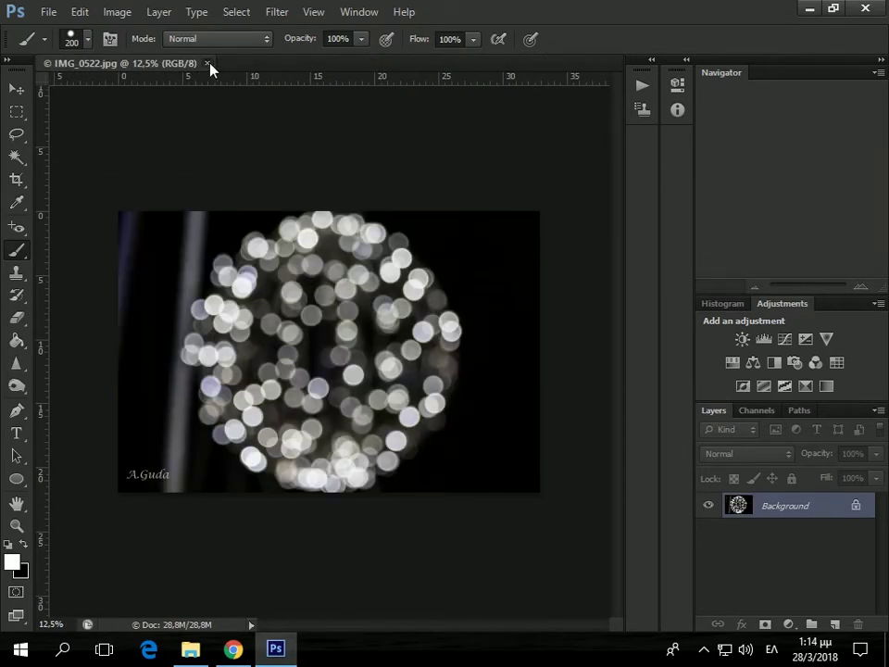
pyautogui.click(209, 64)
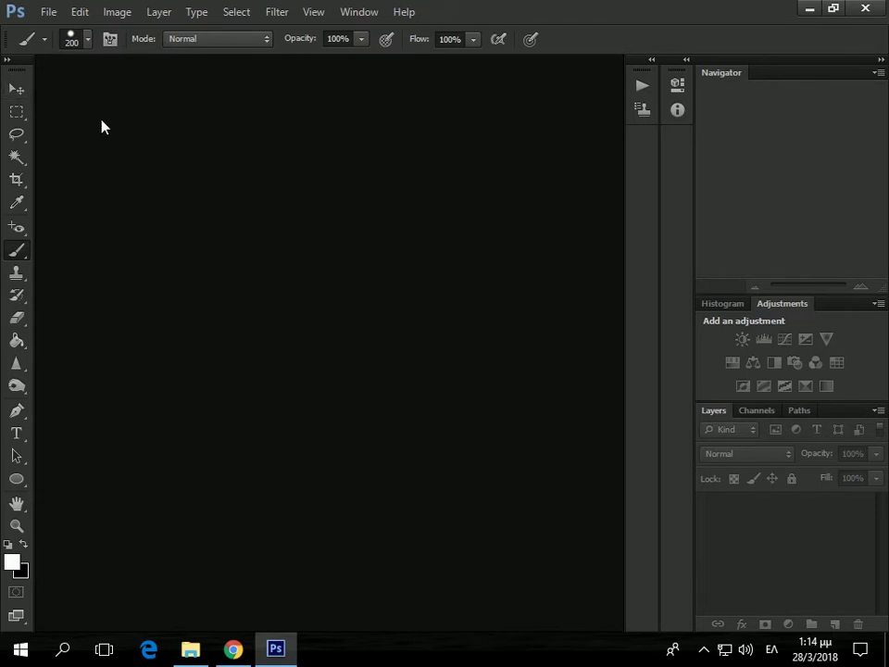
pyautogui.doubleClick(432, 380)
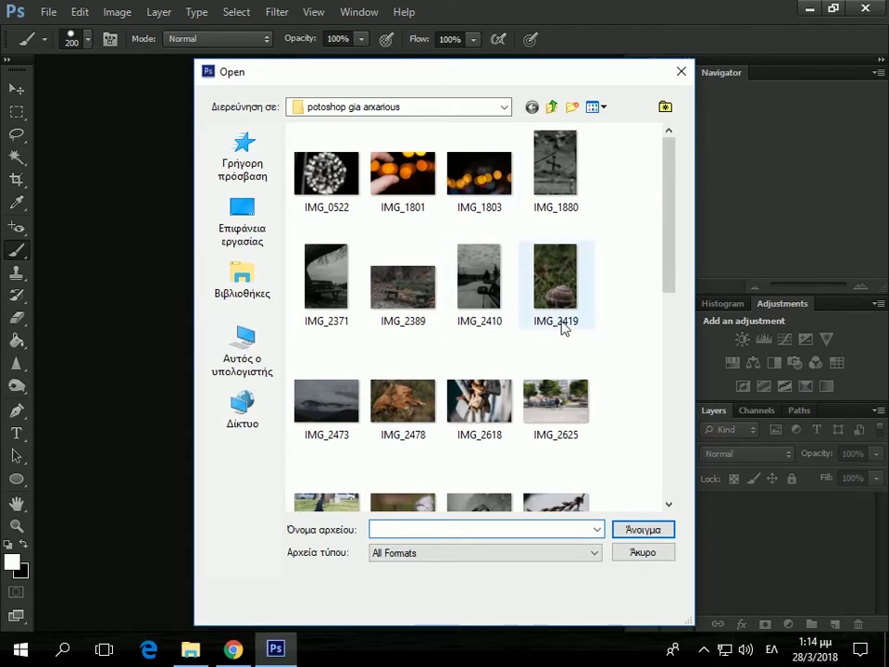
pyautogui.scroll(-3, 567, 269)
pyautogui.scroll(-3, 567, 268)
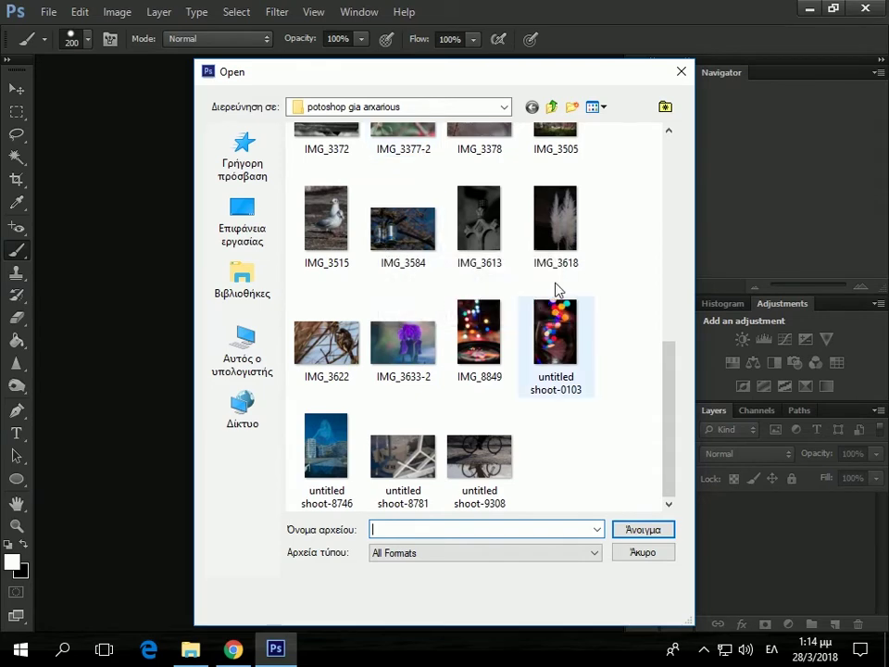
pyautogui.doubleClick(383, 353)
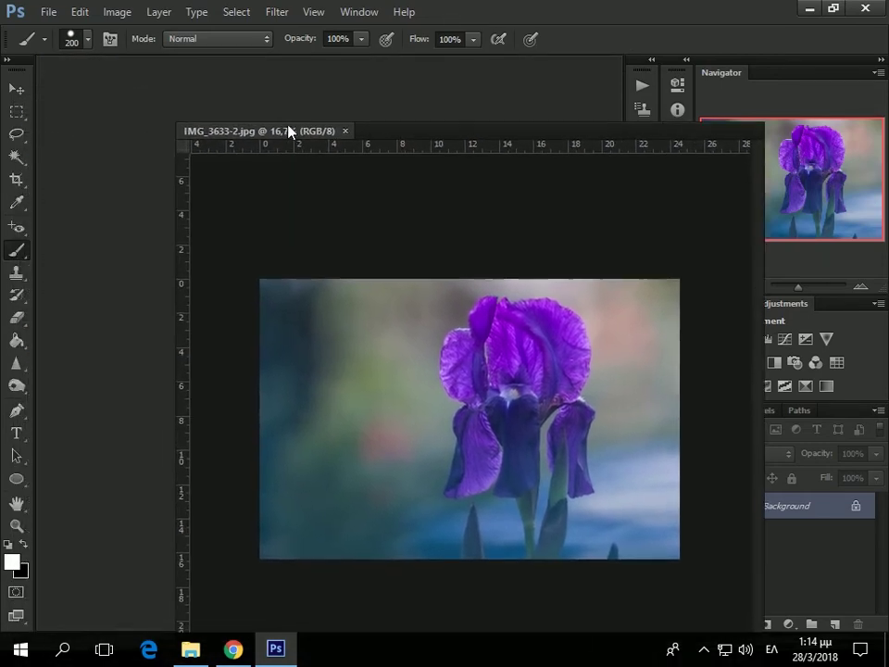
pyautogui.moveTo(145, 64); pyautogui.dragTo(291, 121)
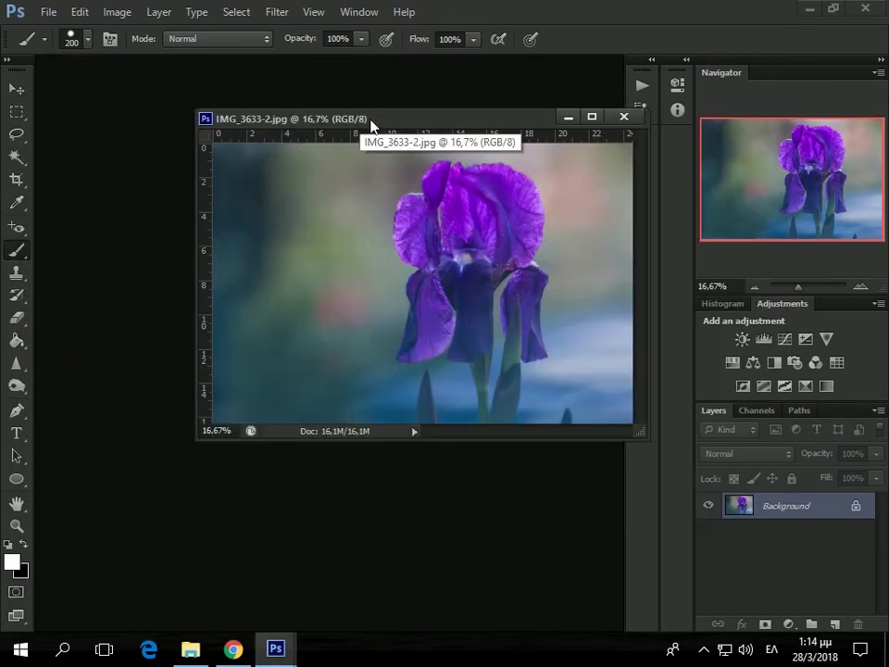
pyautogui.moveTo(369, 125); pyautogui.dragTo(338, 93)
pyautogui.doubleClick(368, 550)
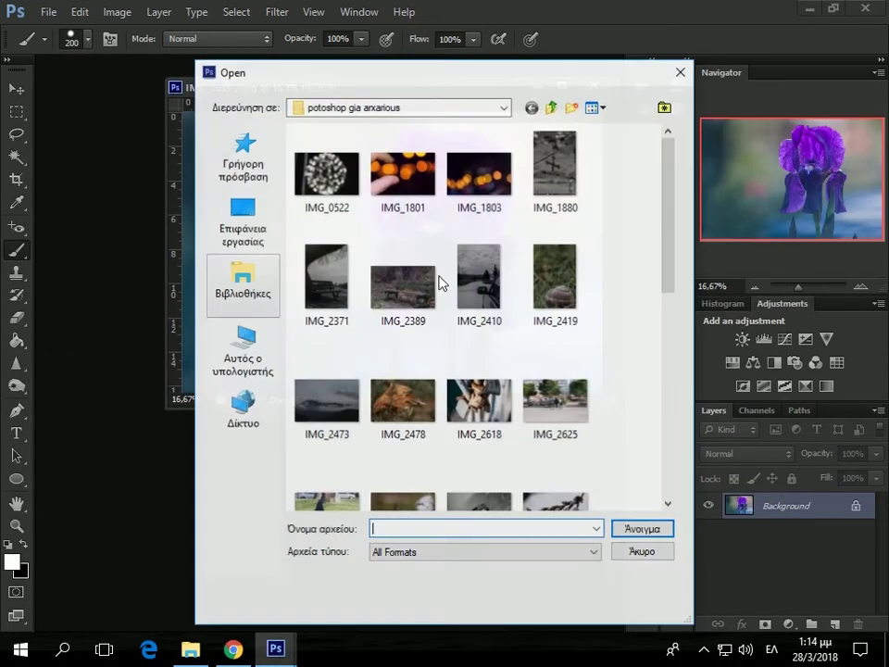
pyautogui.click(682, 72)
pyautogui.click(593, 85)
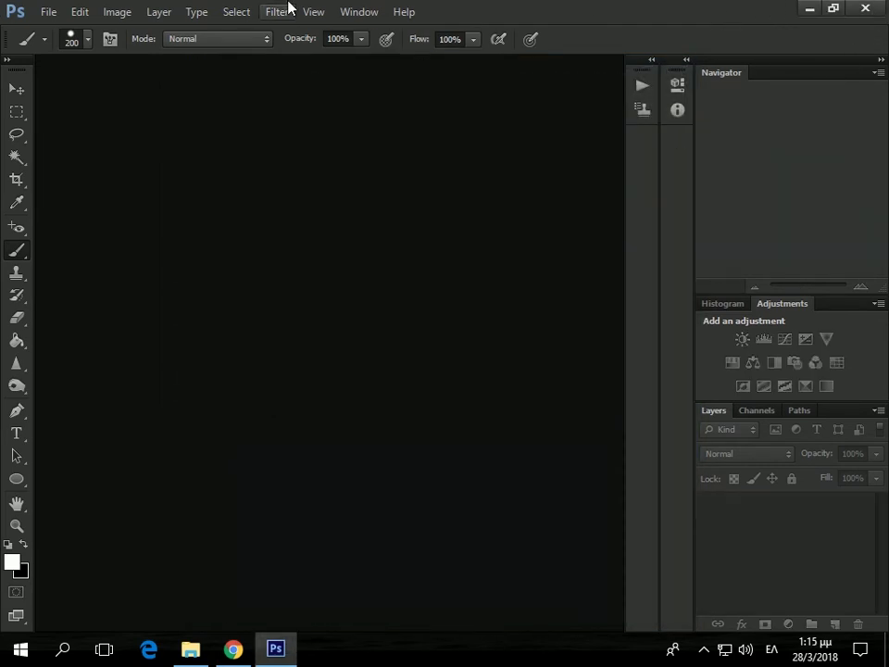
# - Restore Photoshop to a smaller window beside the photo folder and clear the folder's selection
pyautogui.moveTo(472, 14); pyautogui.dragTo(523, 84)
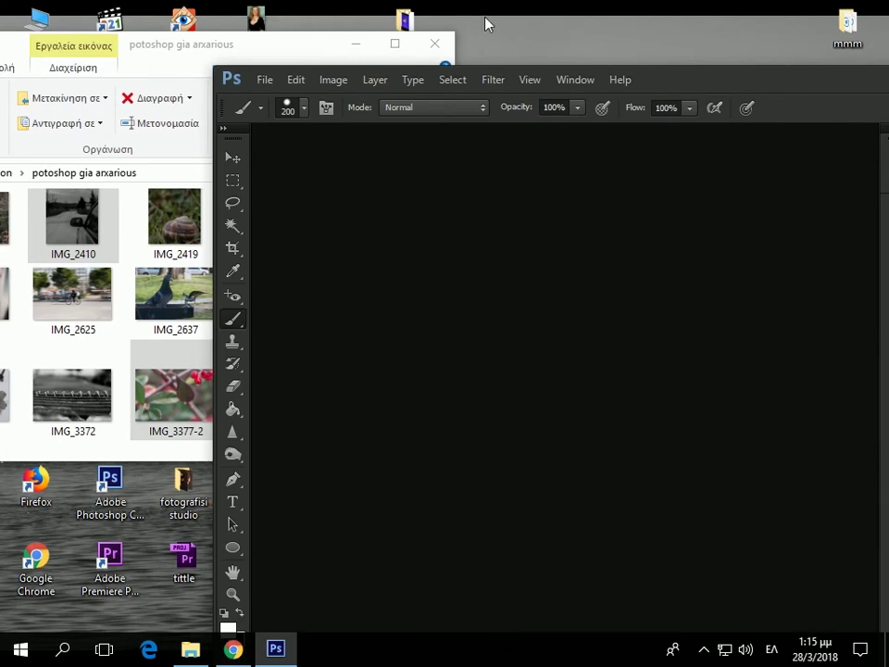
pyautogui.click(315, 54)
pyautogui.click(356, 46)
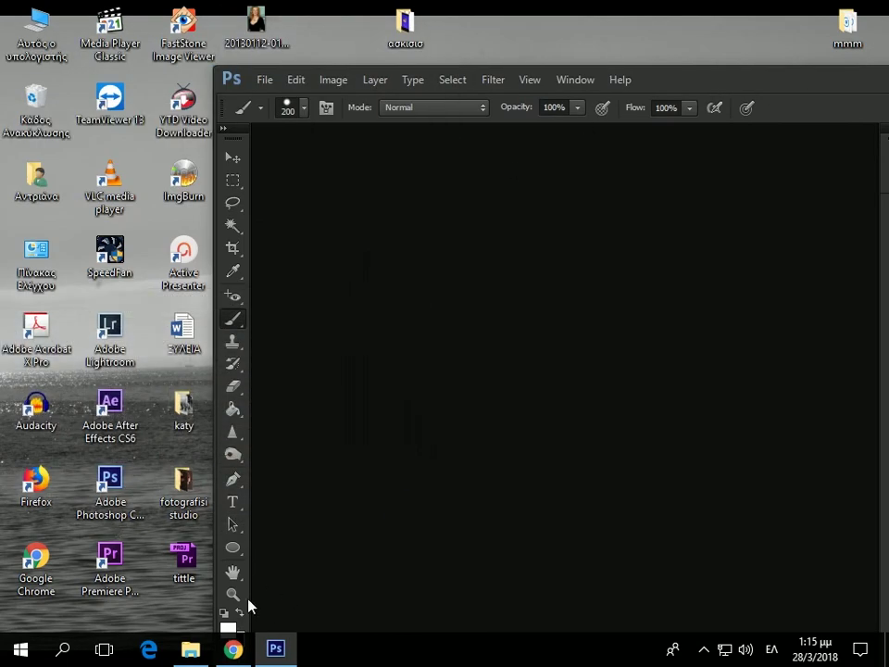
pyautogui.click(190, 649)
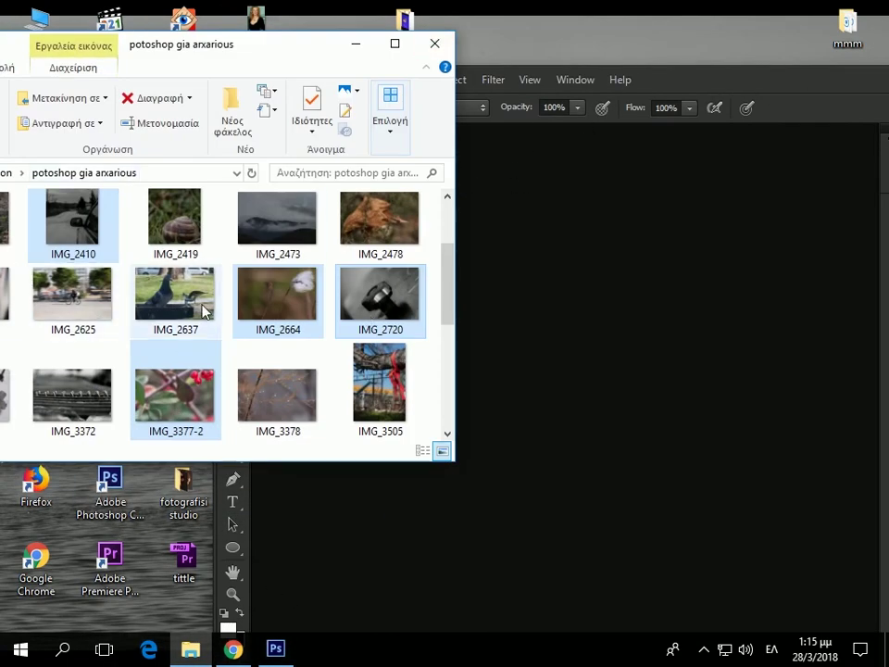
pyautogui.click(306, 315)
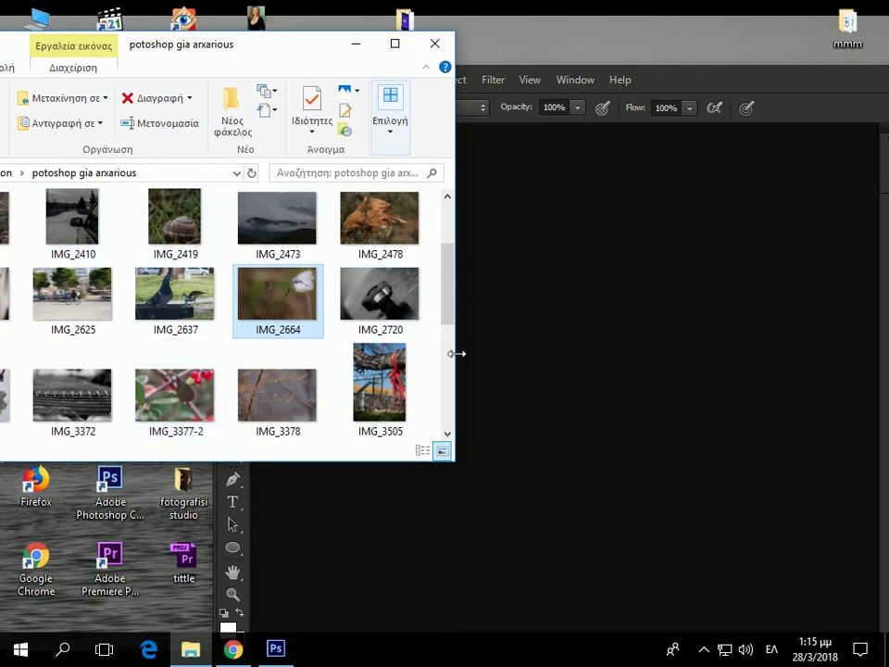
# - Drag IMG_2720 in from Explorer, place IMG_2410 into it, then float and close that document
pyautogui.moveTo(387, 300)
pyautogui.mouseDown()
pyautogui.moveTo(590, 386)
pyautogui.moveTo(642, 388)
pyautogui.mouseUp()
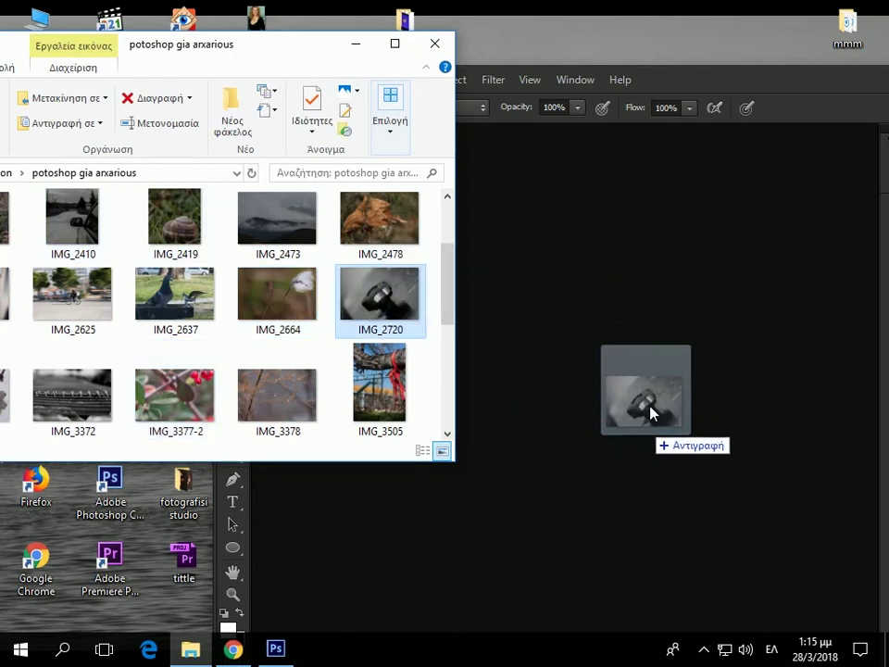
pyautogui.moveTo(642, 389); pyautogui.dragTo(652, 411)
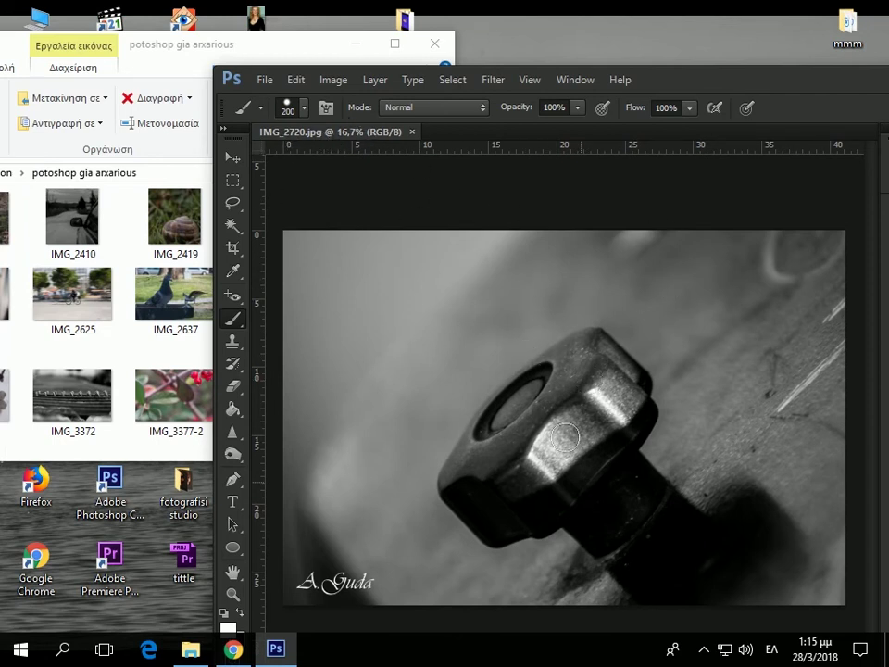
pyautogui.moveTo(75, 223); pyautogui.dragTo(562, 488)
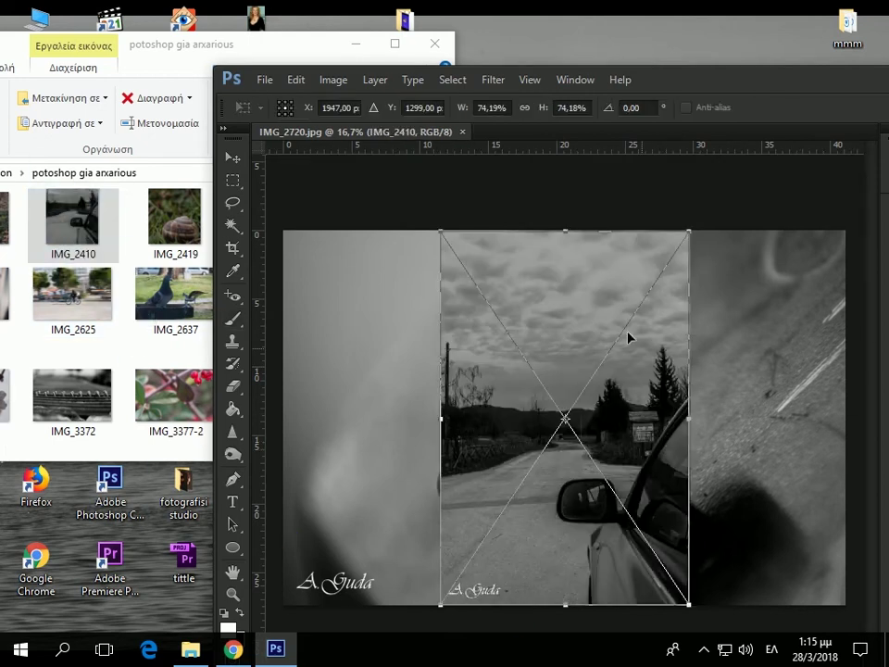
pyautogui.press('b')
pyautogui.press('Return')
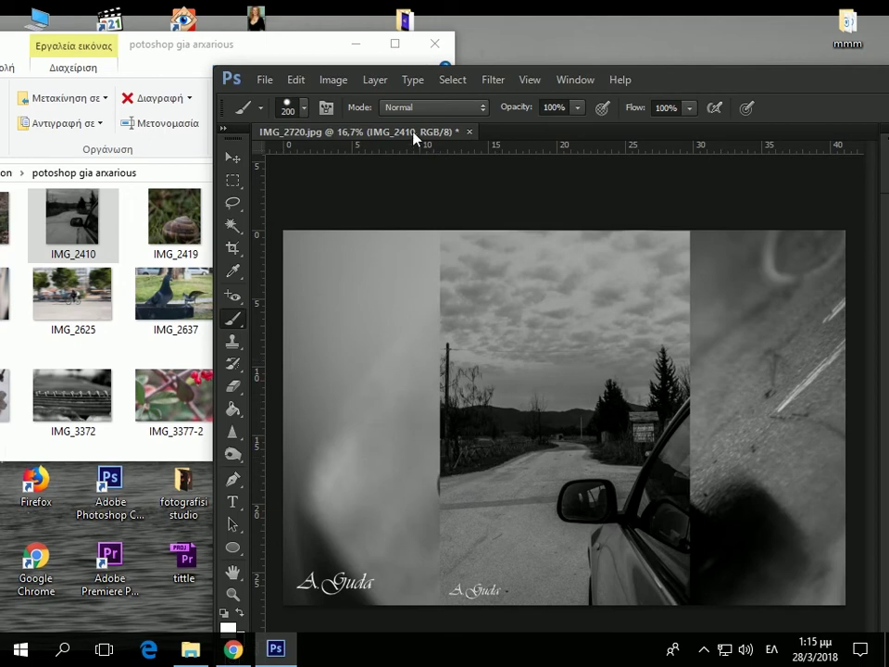
pyautogui.moveTo(415, 132)
pyautogui.mouseDown()
pyautogui.moveTo(425, 189)
pyautogui.moveTo(432, 178)
pyautogui.mouseUp()
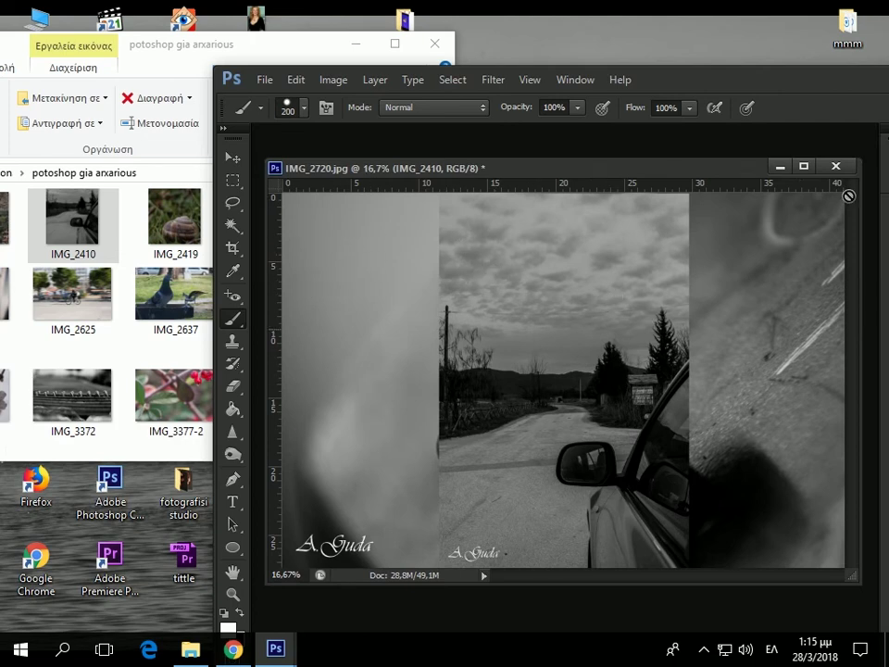
pyautogui.click(836, 166)
# - Discard the unsaved changes and select the first-row photos, IMG_2410 through IMG_2478, in File Explorer
pyautogui.click(680, 321)
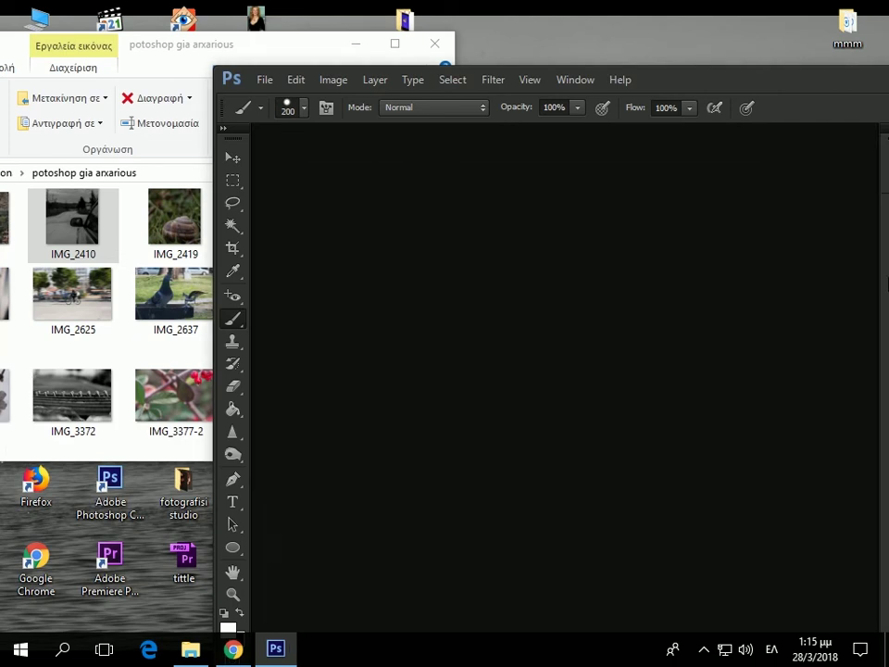
pyautogui.click(76, 193)
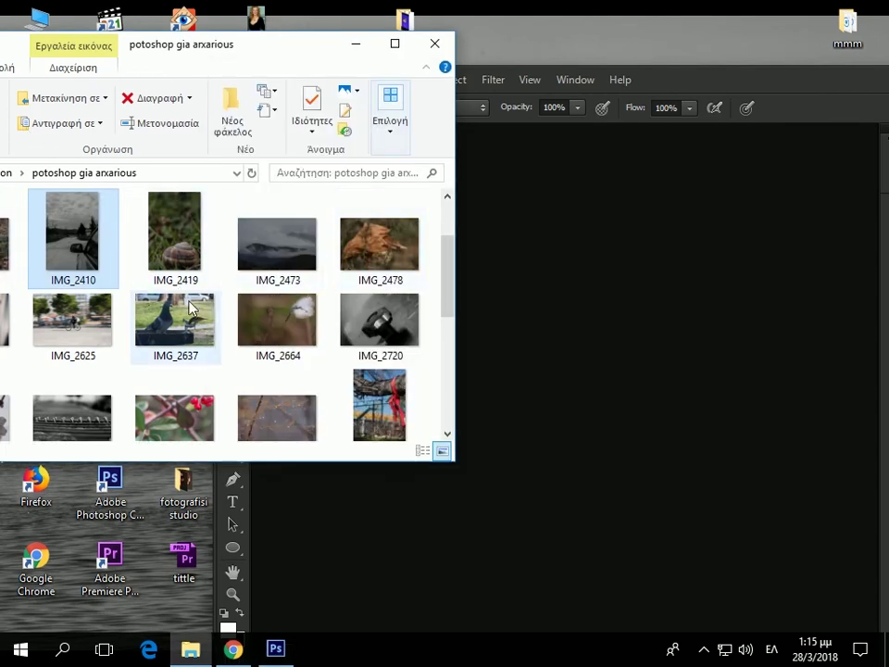
pyautogui.keyDown('ctrl'); pyautogui.click(181, 334); pyautogui.keyUp('ctrl')
pyautogui.keyDown('ctrl'); pyautogui.click(381, 258); pyautogui.keyUp('ctrl')
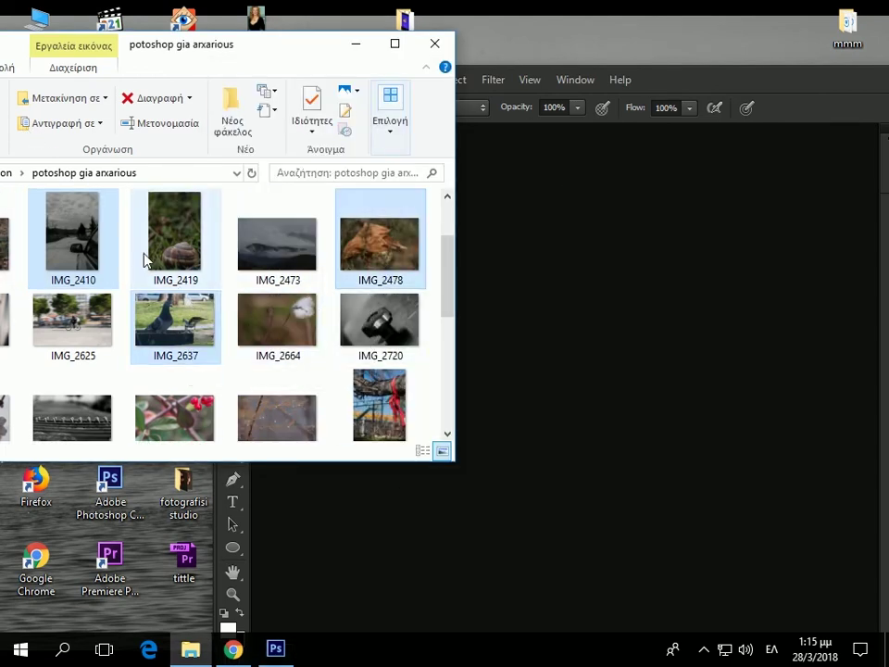
pyautogui.keyDown('shift'); pyautogui.click(65, 250); pyautogui.keyUp('shift')
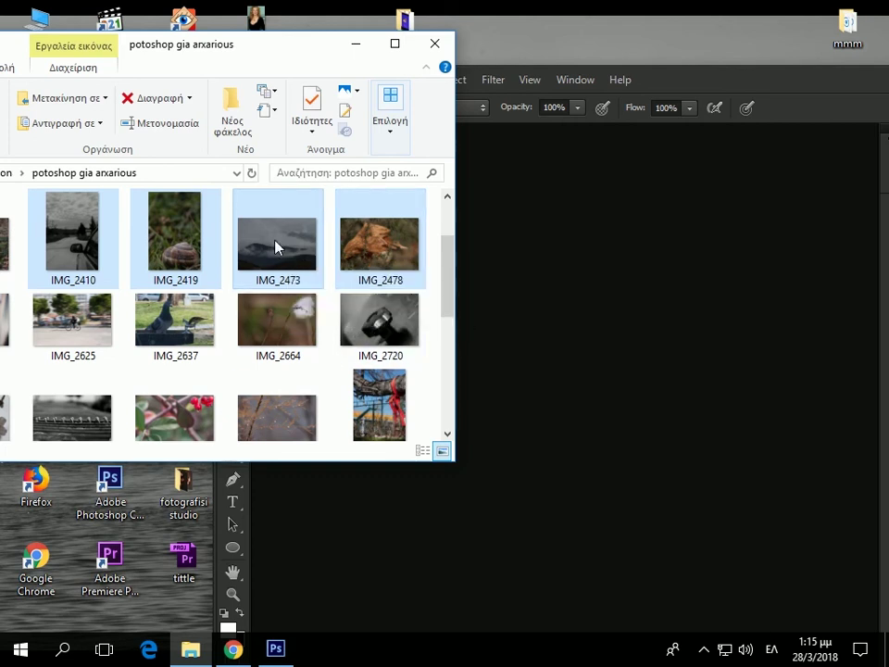
# - Drop the four selected photos into Photoshop as documents and maximize the Photoshop window
pyautogui.moveTo(277, 247)
pyautogui.mouseDown()
pyautogui.moveTo(520, 378)
pyautogui.moveTo(589, 372)
pyautogui.mouseUp()
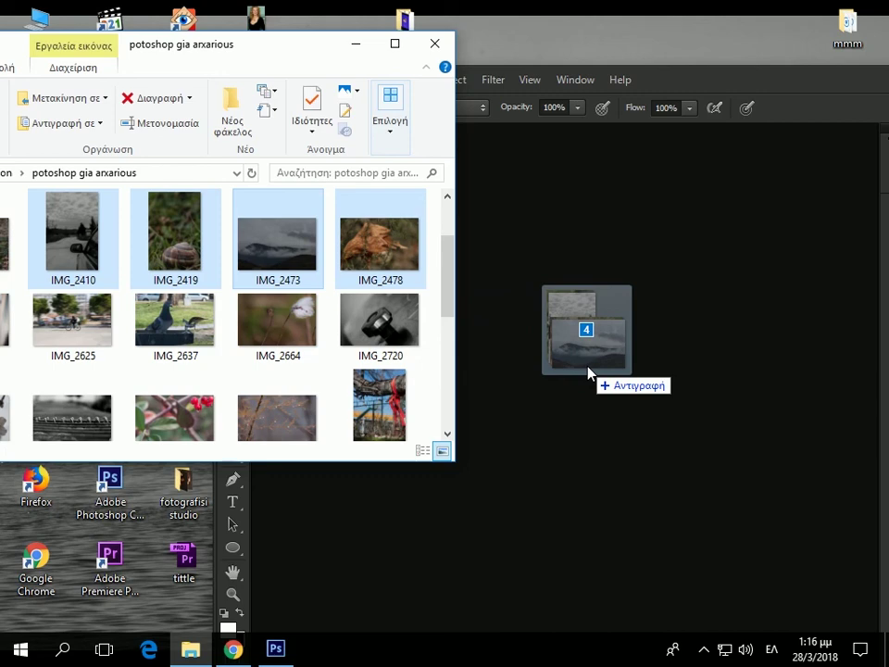
pyautogui.moveTo(589, 373); pyautogui.dragTo(589, 372)
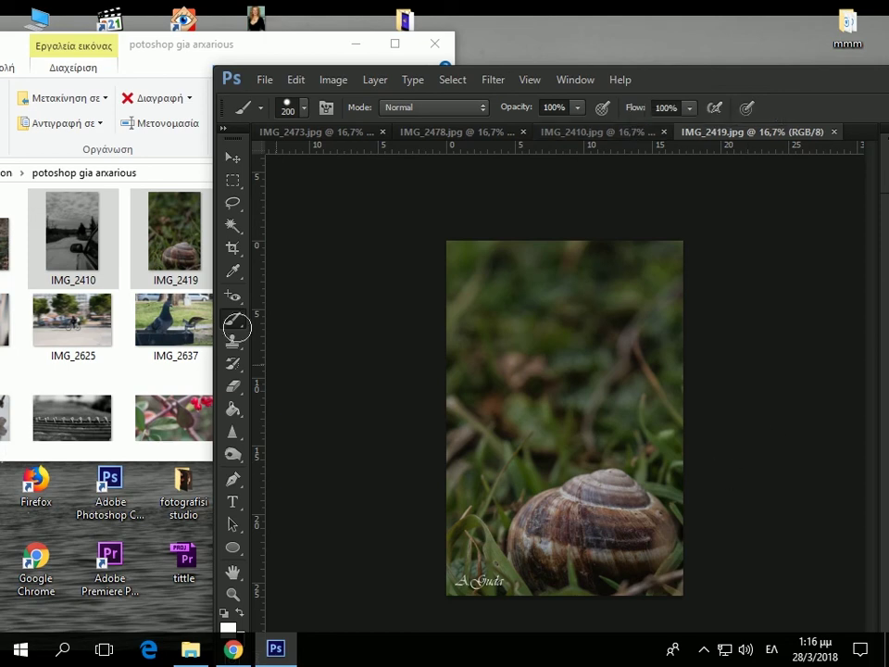
pyautogui.moveTo(800, 85)
pyautogui.mouseDown()
pyautogui.moveTo(532, 96)
pyautogui.moveTo(585, 30)
pyautogui.moveTo(581, 19)
pyautogui.mouseUp()
pyautogui.click(869, 10)
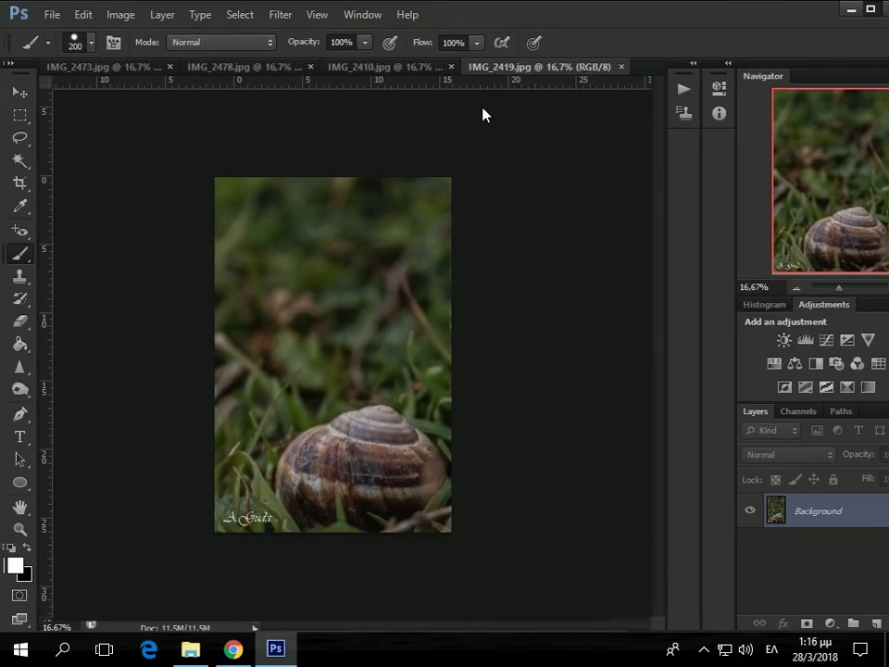